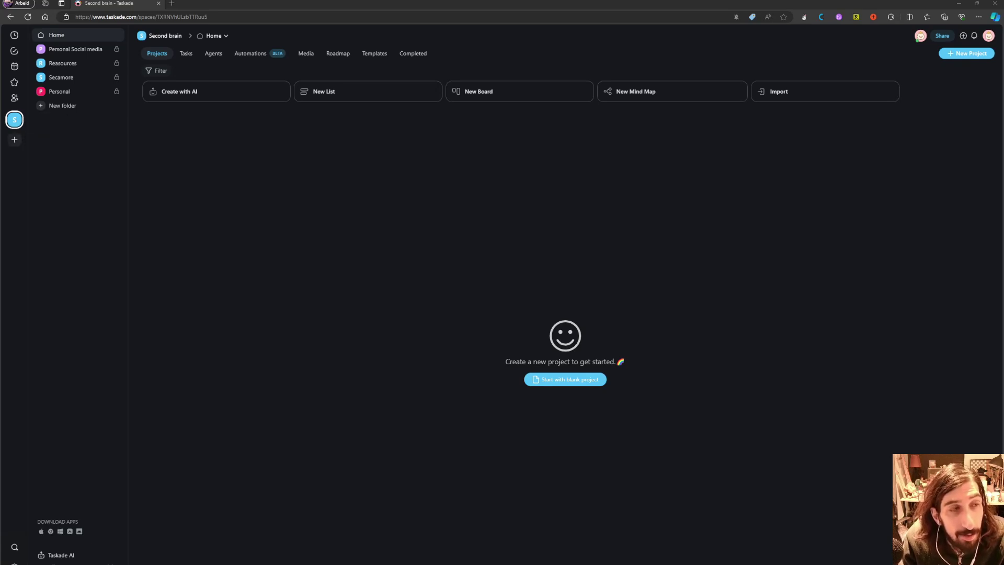
- Browse Shared with me, Starred, Calendar, My Tasks and Recent, then return to the Second brain home
{"action": "left_click", "coordinate": [14, 98]}
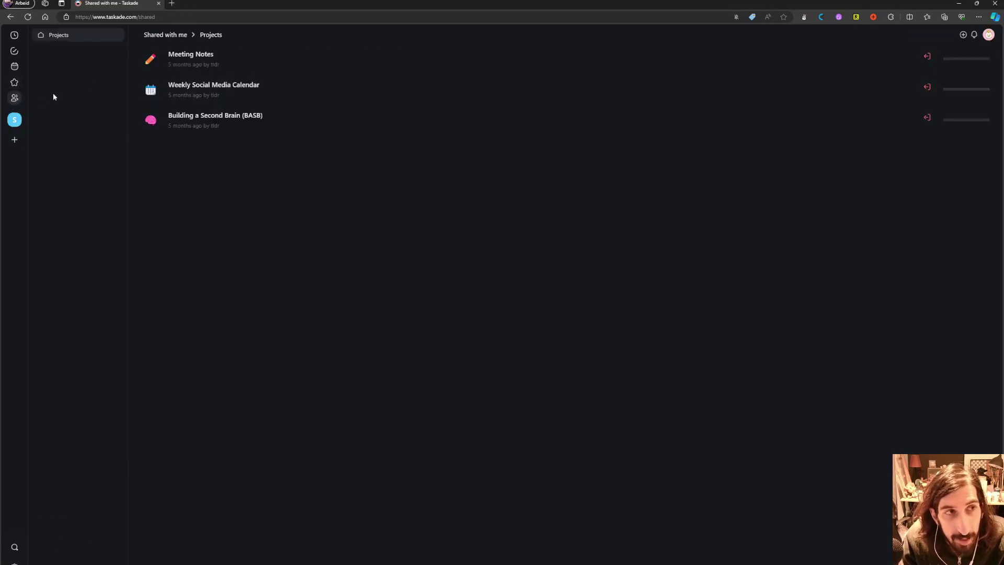
{"action": "left_click", "coordinate": [14, 82]}
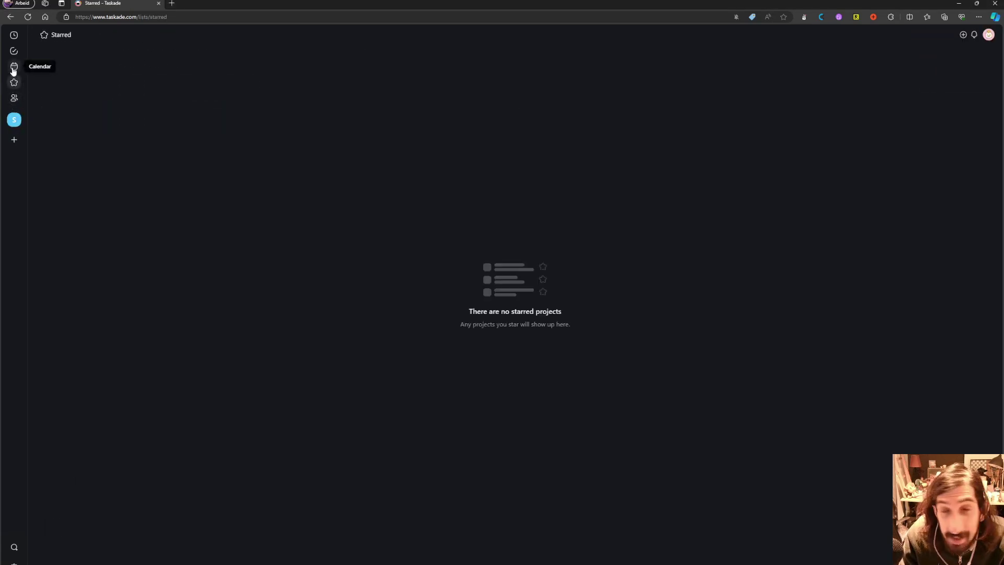
{"action": "left_click", "coordinate": [14, 70]}
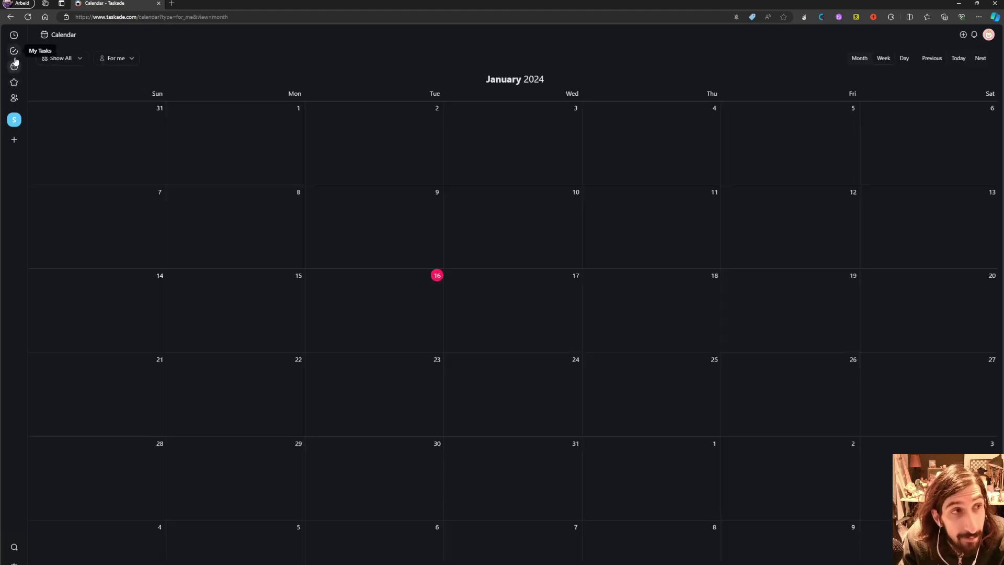
{"action": "left_click", "coordinate": [15, 54]}
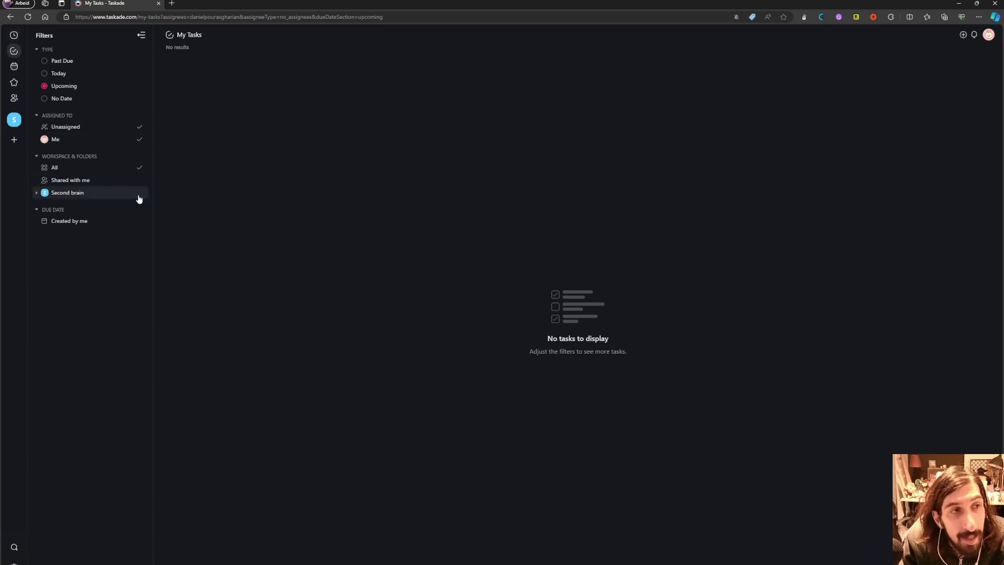
{"action": "left_click", "coordinate": [15, 35]}
{"action": "left_click", "coordinate": [16, 120]}
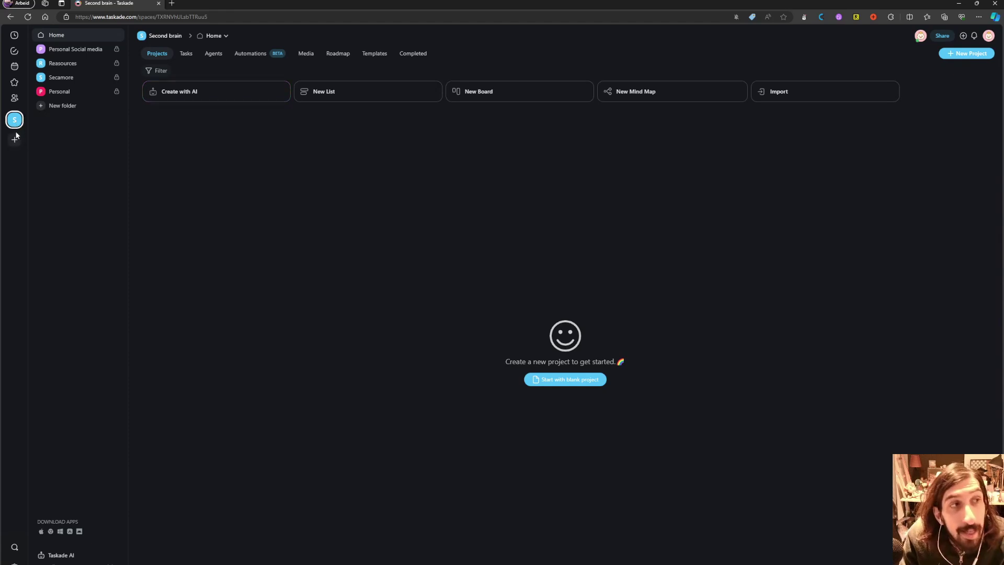
{"action": "left_click", "coordinate": [14, 67]}
{"action": "left_click", "coordinate": [14, 51]}
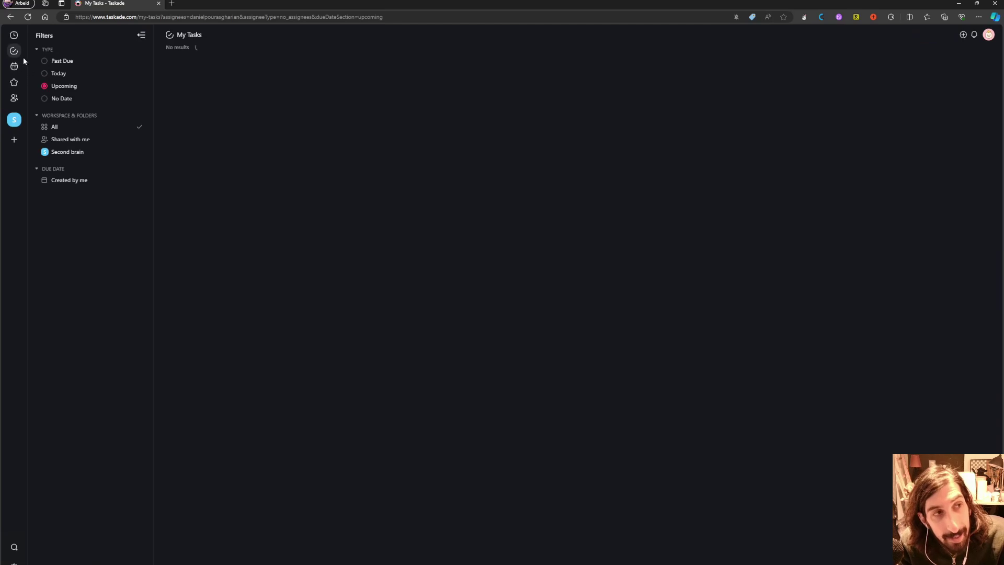
{"action": "left_click", "coordinate": [14, 120]}
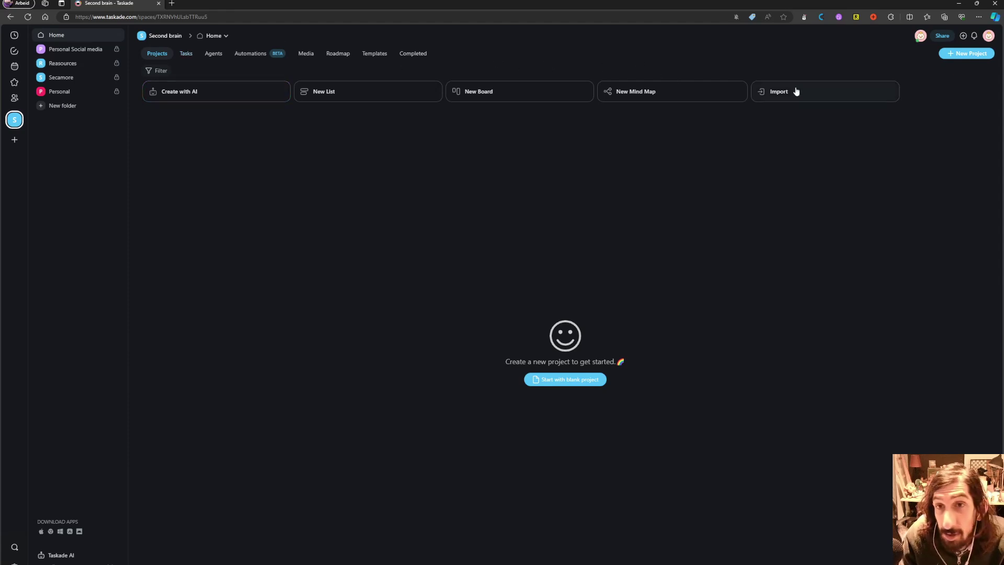
{"action": "left_click", "coordinate": [965, 55]}
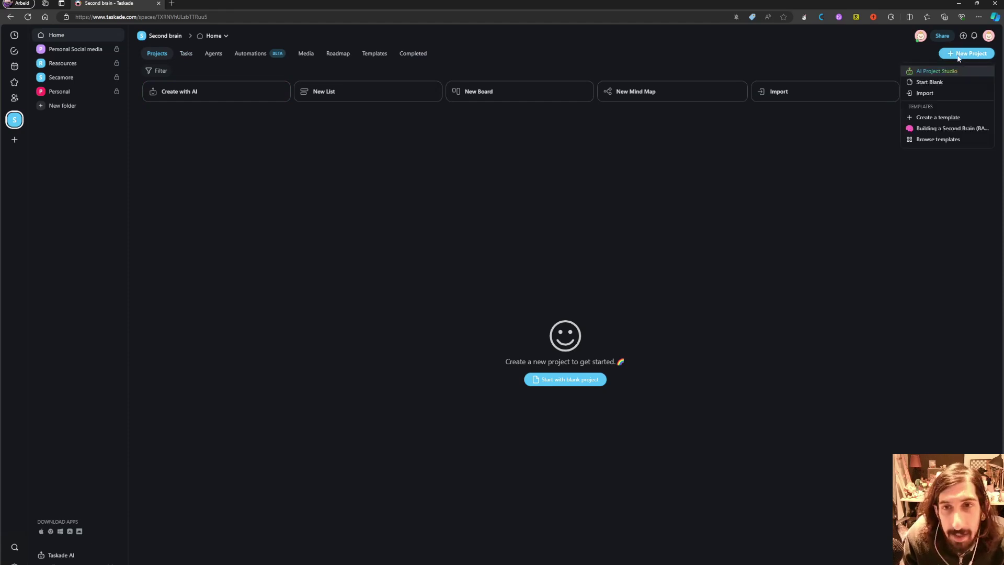
{"action": "left_click", "coordinate": [952, 74]}
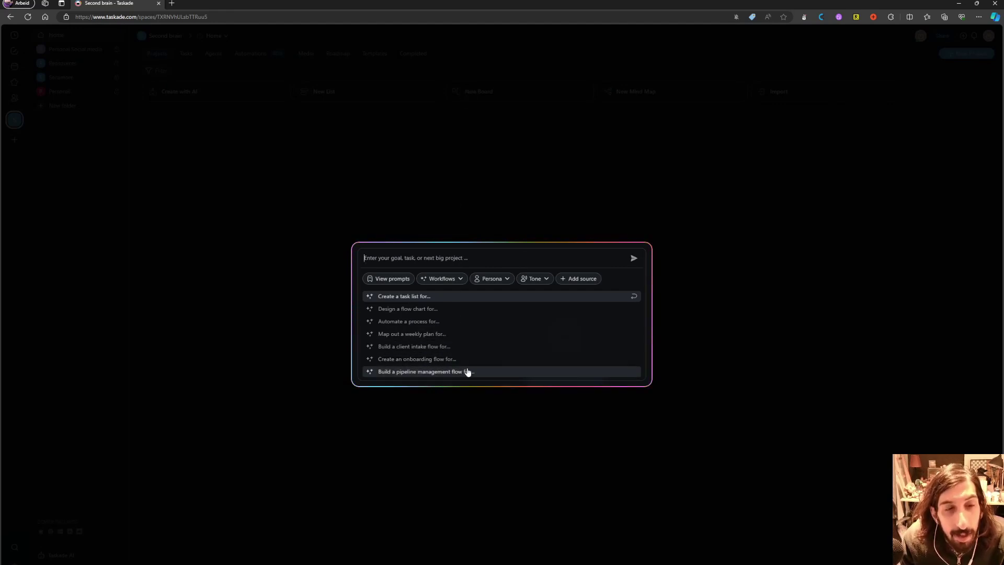
{"action": "left_click", "coordinate": [382, 280]}
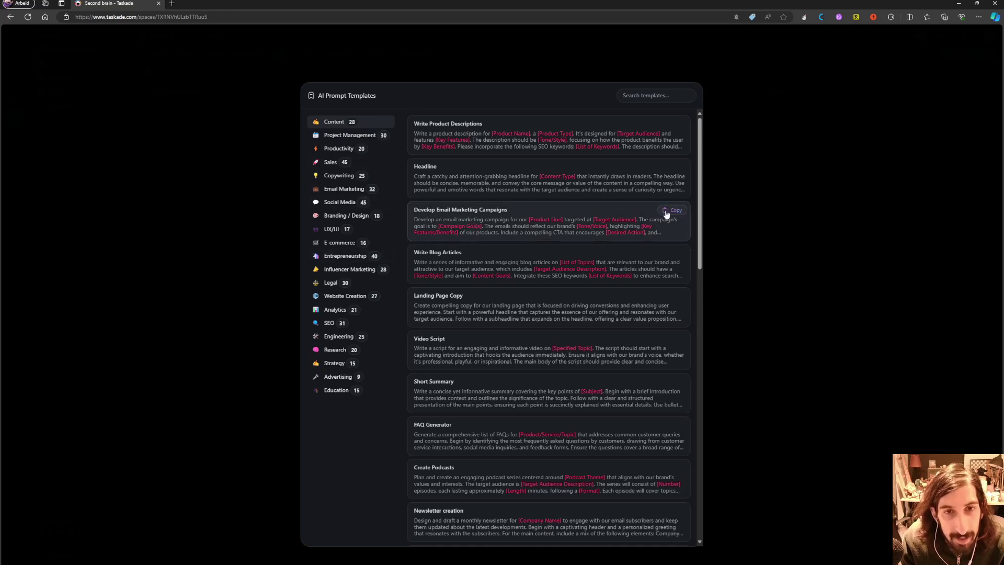
{"action": "left_click", "coordinate": [402, 68]}
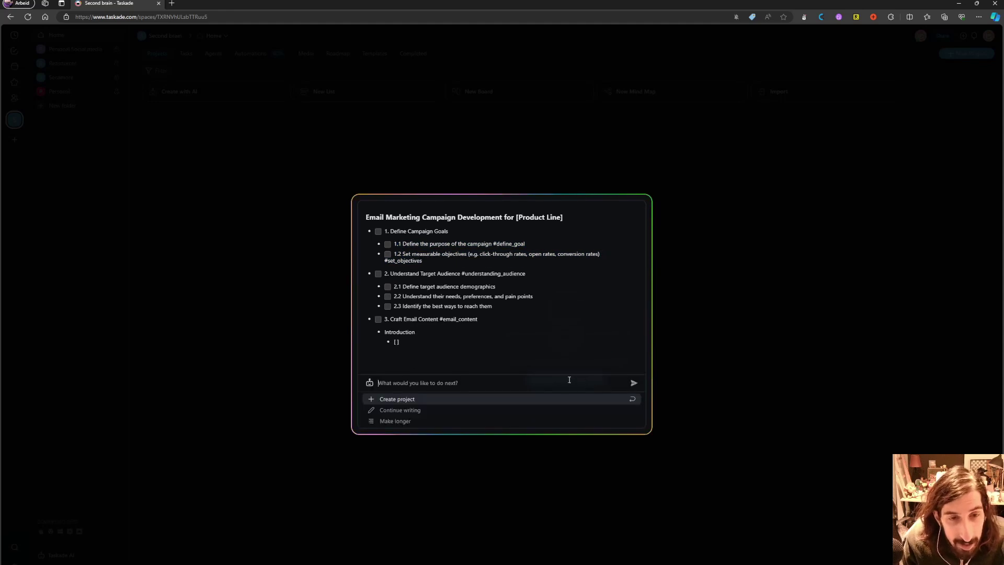
{"action": "key", "text": "Escape"}
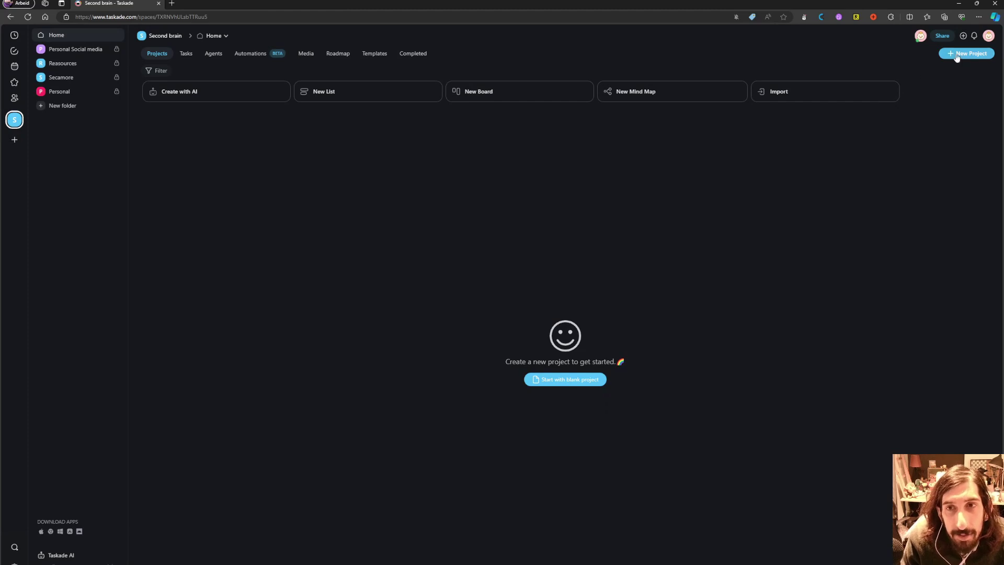
- Add a project titled 'Social media calendar' to Personal Social media and toggle its chat panel
{"action": "left_click", "coordinate": [70, 53]}
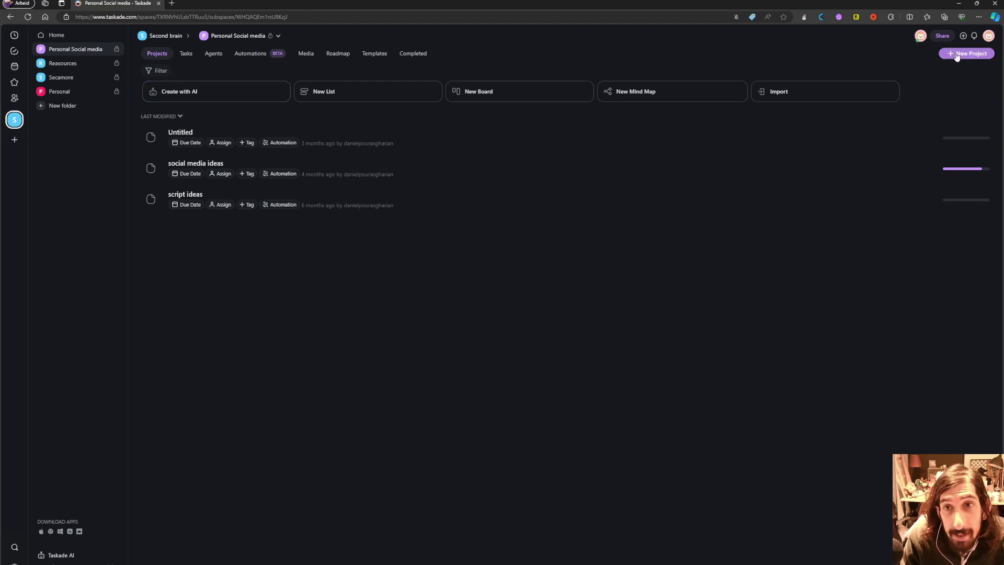
{"action": "left_click", "coordinate": [958, 55]}
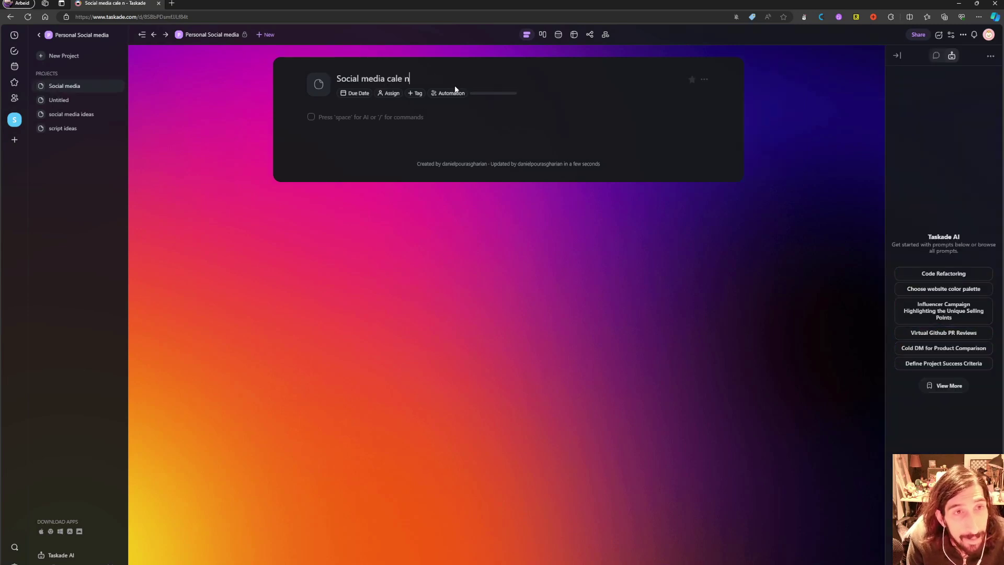
{"action": "type", "text": "ndatr"}
{"action": "key", "text": "BackSpace"}
{"action": "key", "text": "BackSpace"}
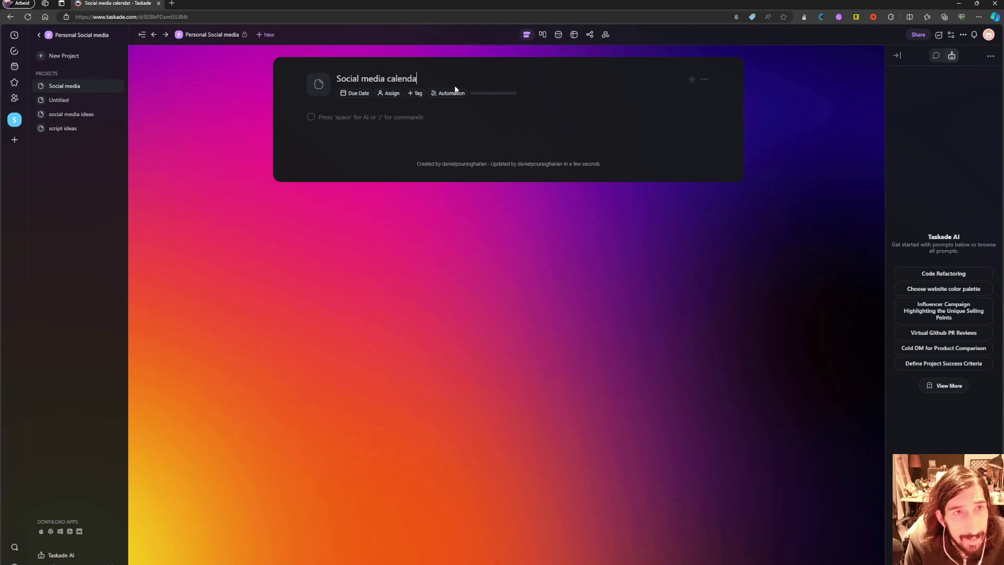
{"action": "type", "text": "r"}
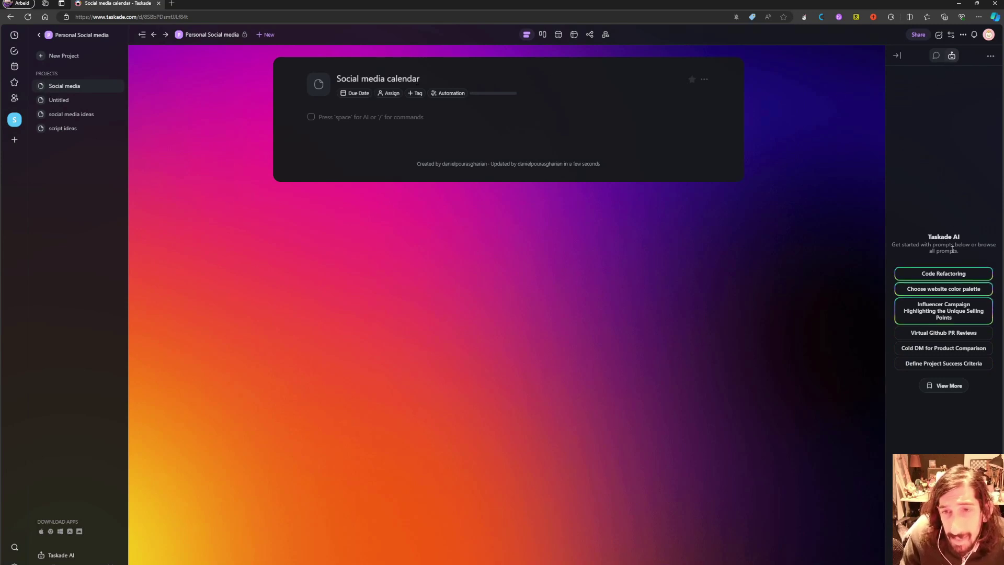
{"action": "left_click", "coordinate": [936, 55]}
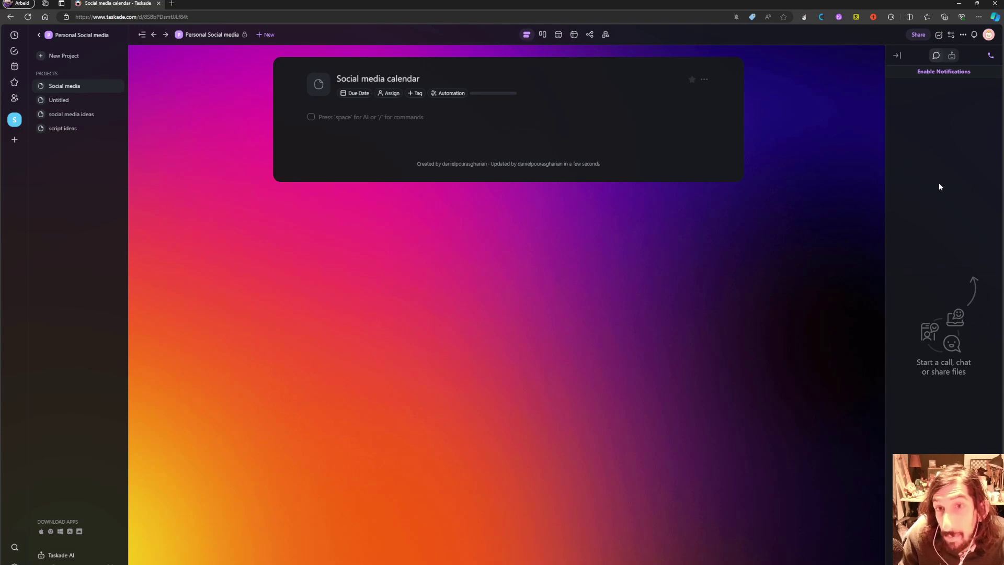
{"action": "left_click", "coordinate": [952, 55]}
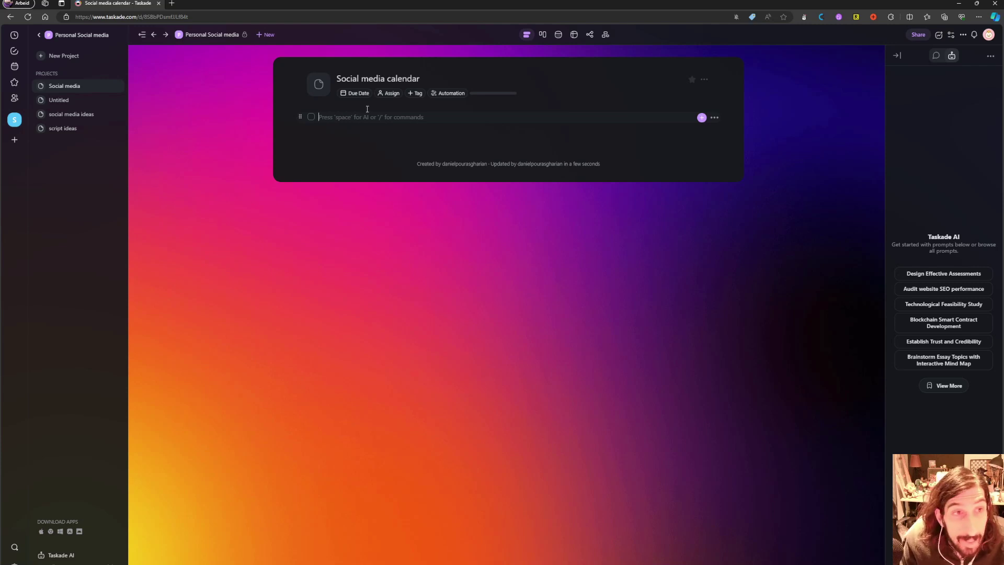
{"action": "left_click", "coordinate": [299, 117]}
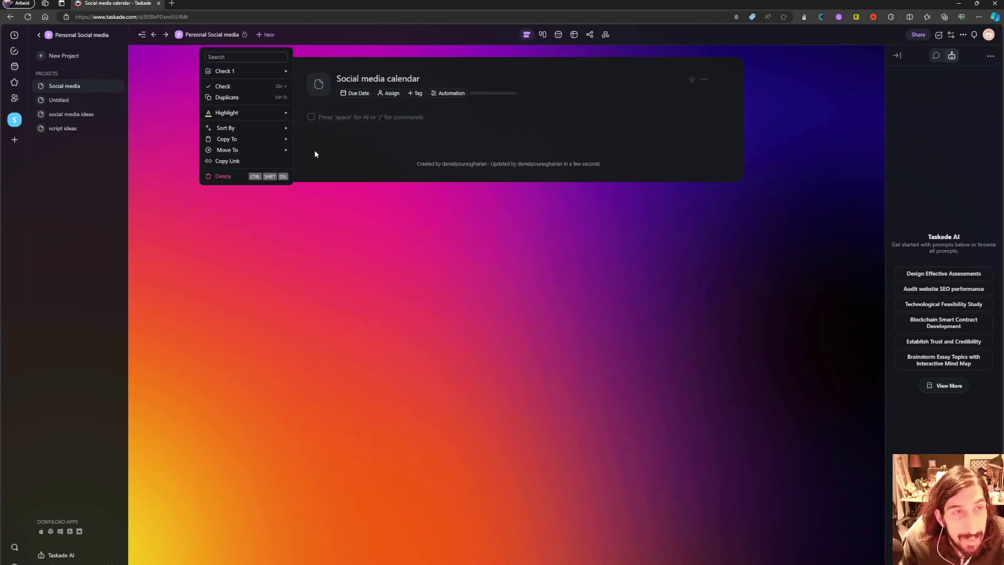
{"action": "left_click", "coordinate": [343, 120]}
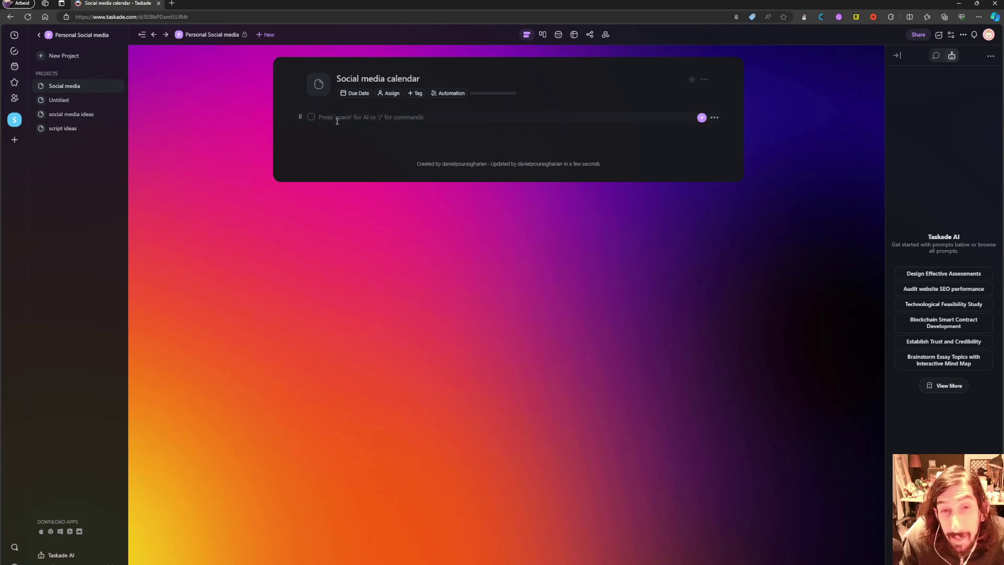
{"action": "left_click", "coordinate": [455, 94]}
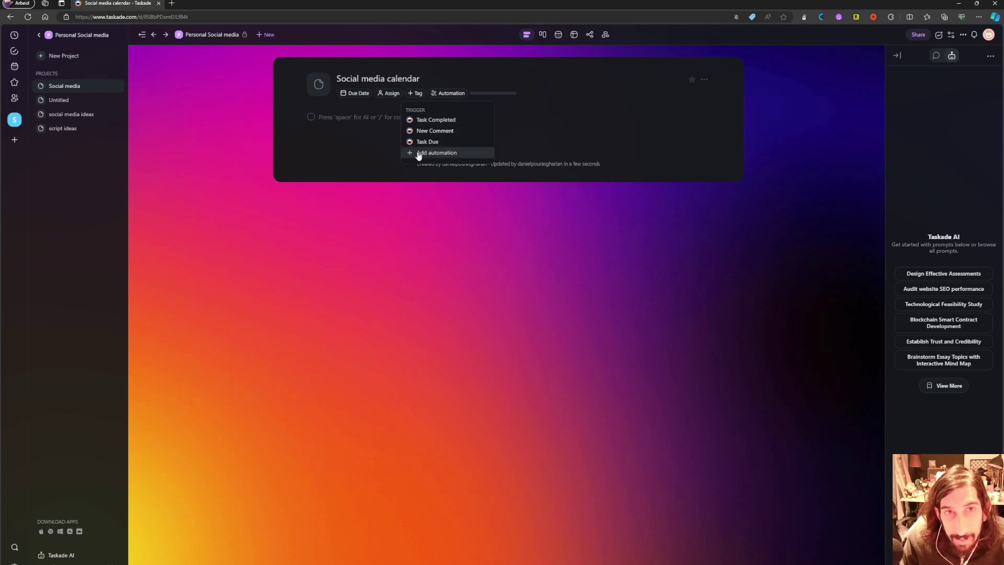
{"action": "left_click", "coordinate": [447, 94]}
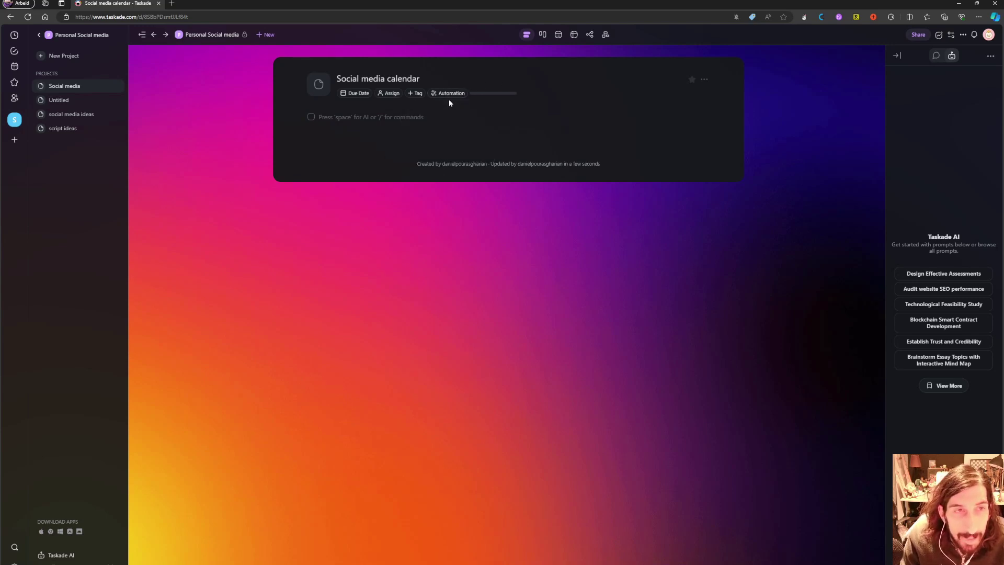
{"action": "left_click", "coordinate": [543, 36]}
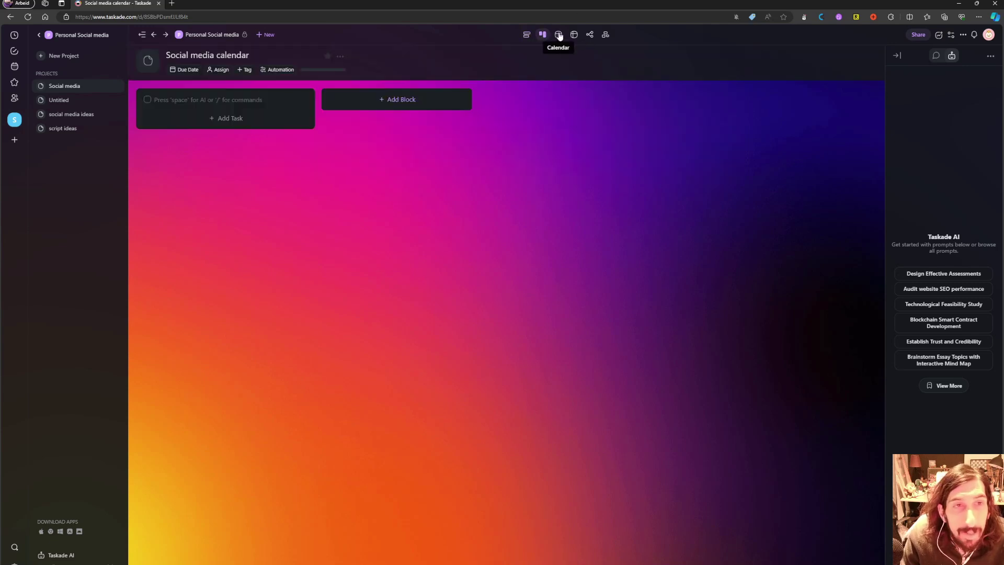
{"action": "left_click", "coordinate": [558, 34]}
{"action": "left_click", "coordinate": [578, 36]}
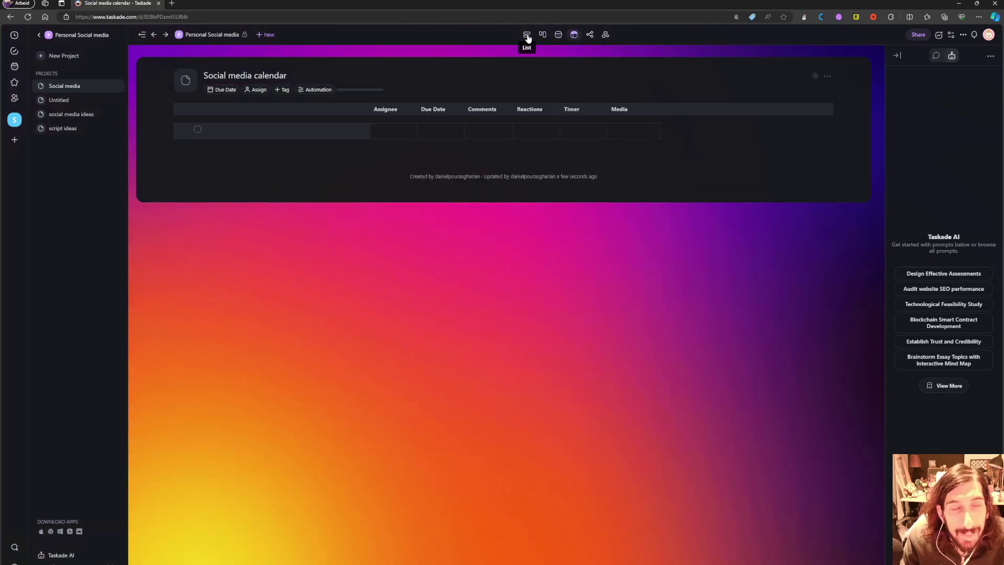
{"action": "left_click", "coordinate": [528, 34]}
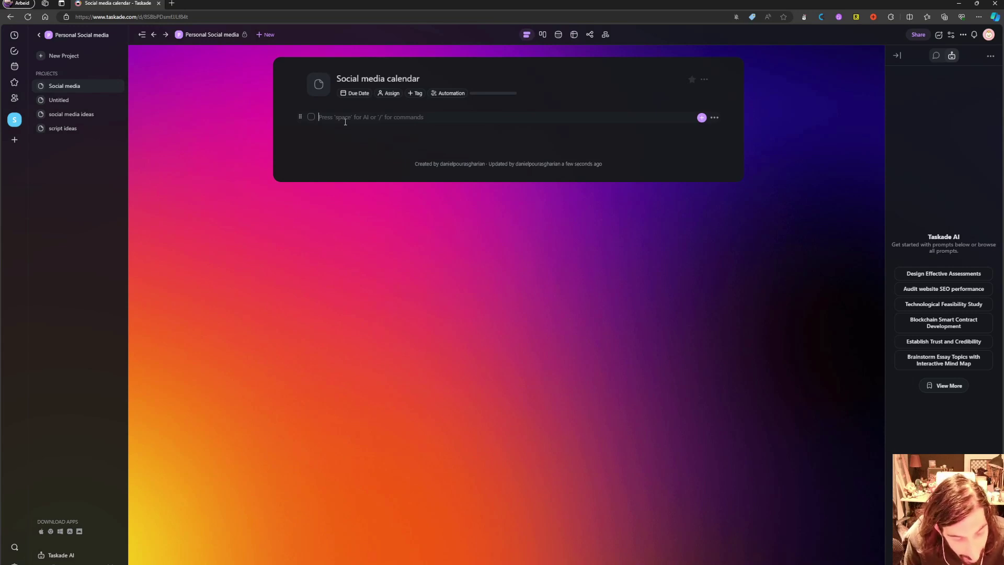
{"action": "type", "text": "Taskad"}
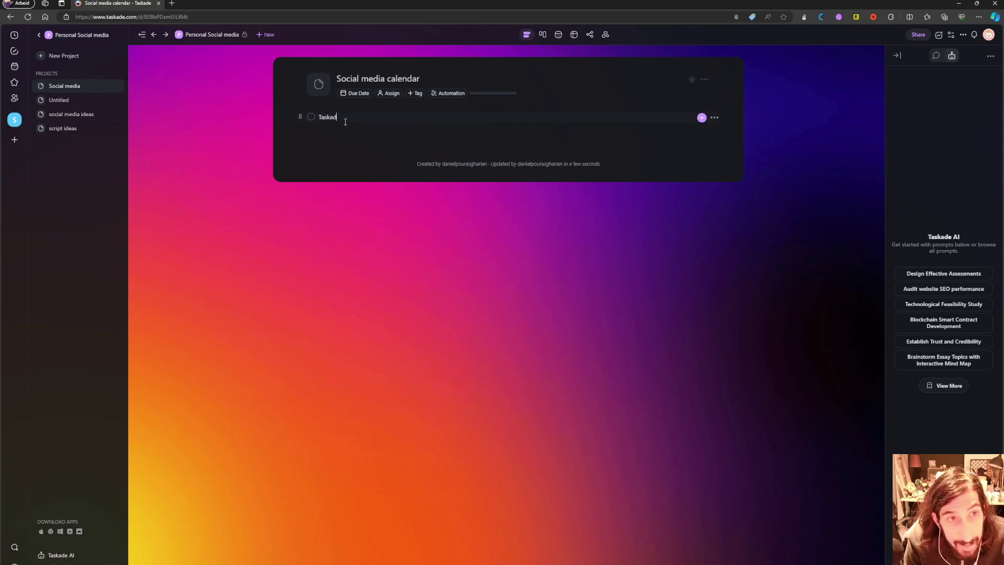
{"action": "type", "text": "e review 2"}
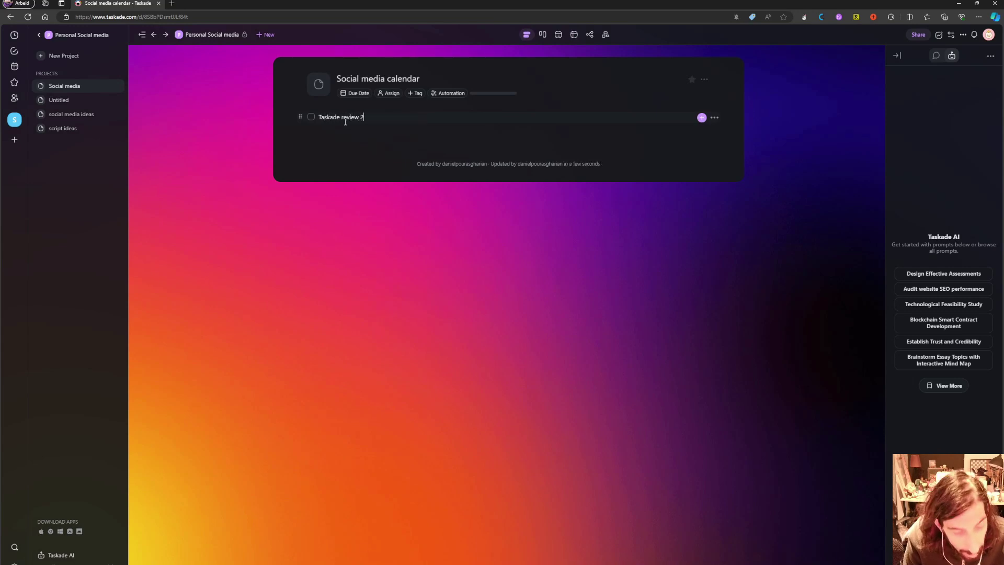
{"action": "type", "text": "9"}
{"action": "key", "text": "BackSpace"}
{"action": "type", "text": "024"}
{"action": "key", "text": "Return"}
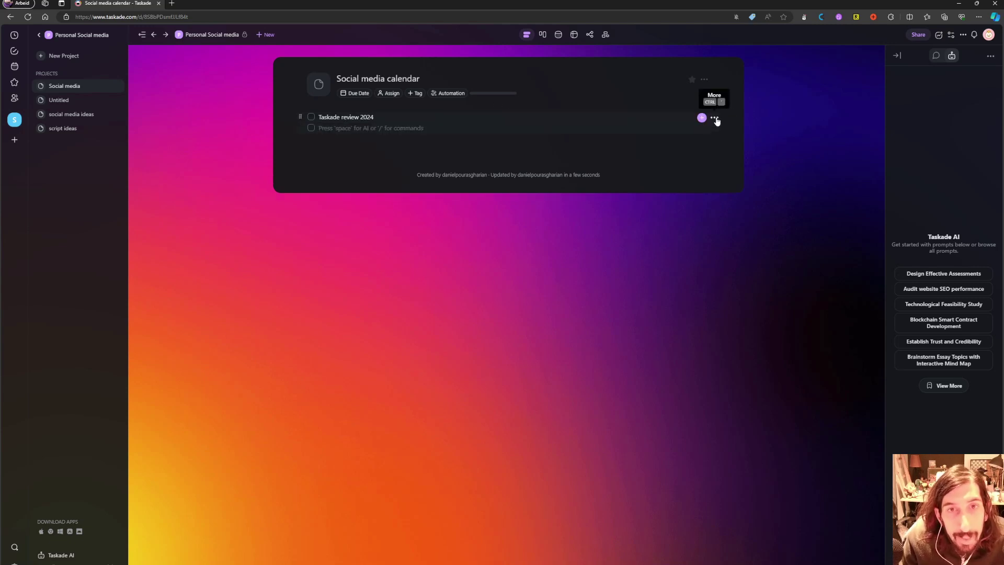
{"action": "left_click", "coordinate": [715, 117]}
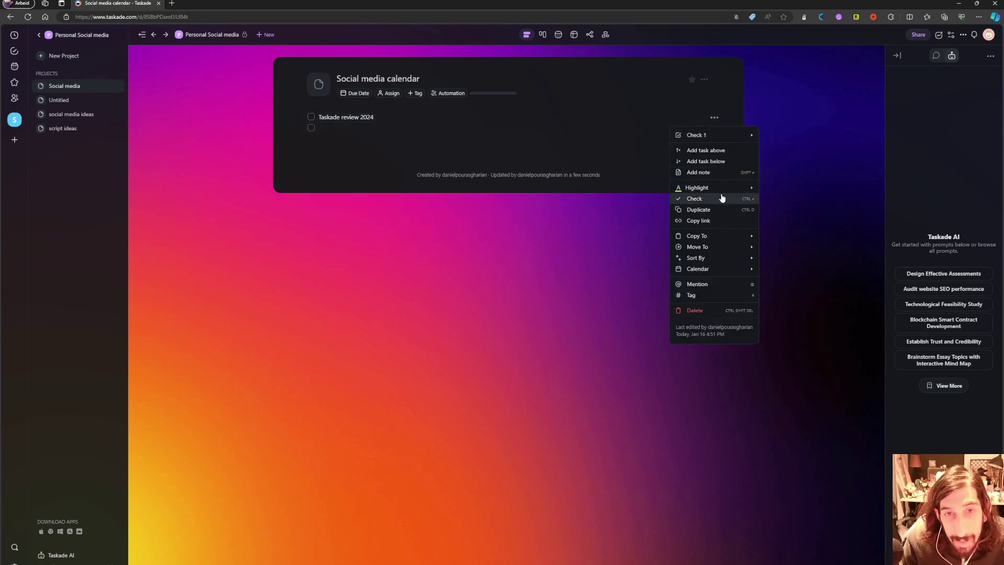
{"action": "mouse_move", "coordinate": [726, 247]}
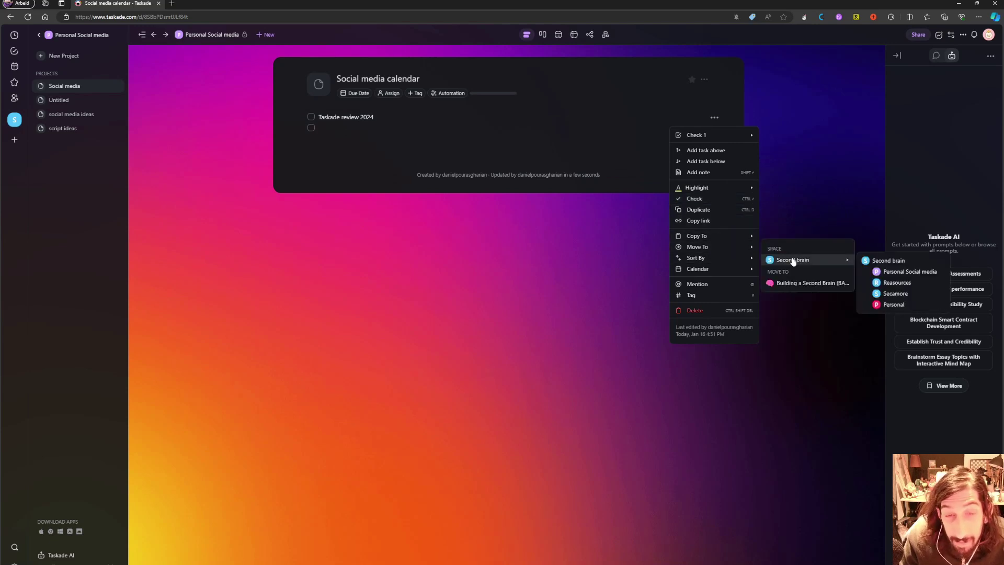
{"action": "mouse_move", "coordinate": [746, 296]}
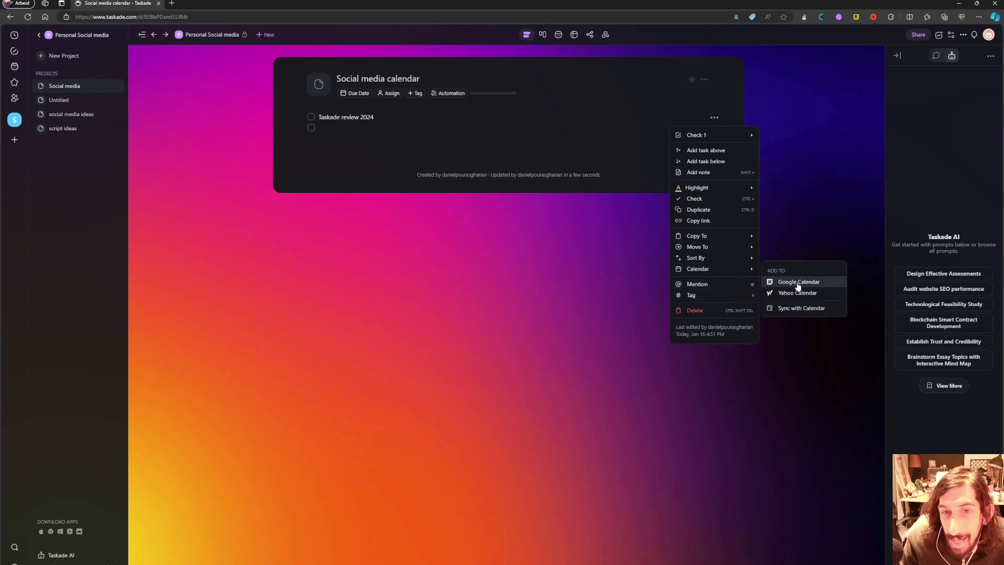
{"action": "left_click", "coordinate": [395, 117]}
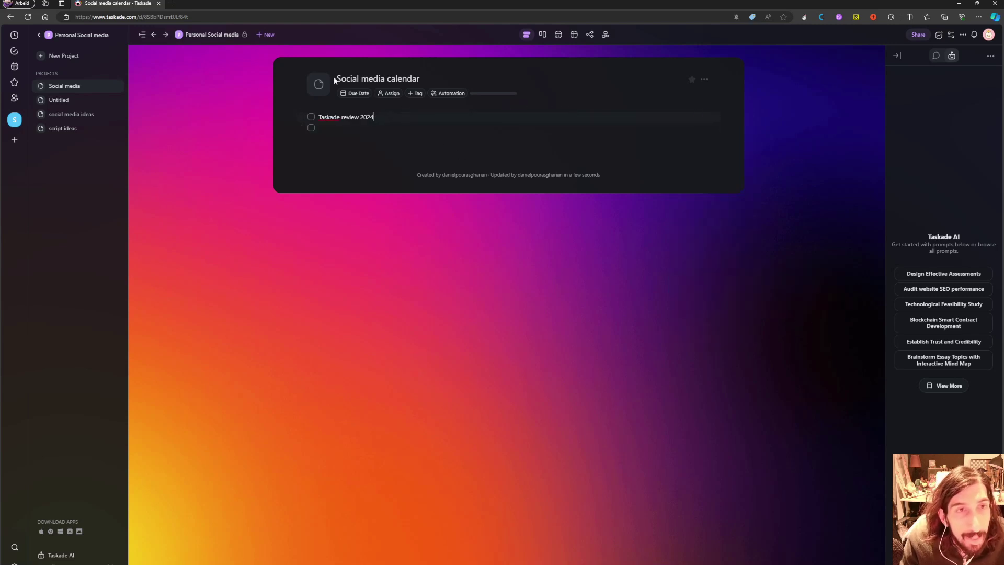
{"action": "left_click", "coordinate": [350, 94]}
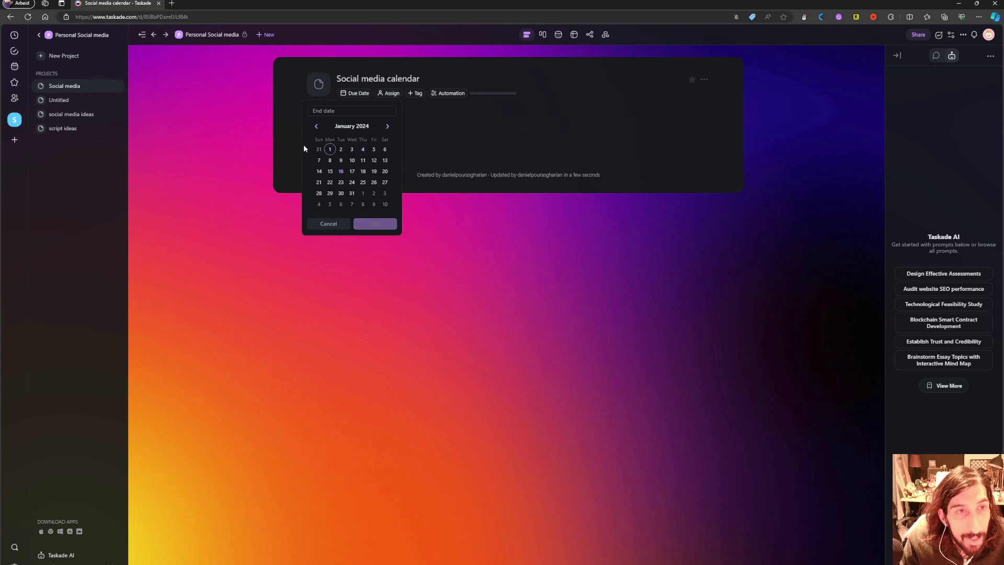
{"action": "left_click", "coordinate": [387, 127]}
{"action": "left_click", "coordinate": [387, 127]}
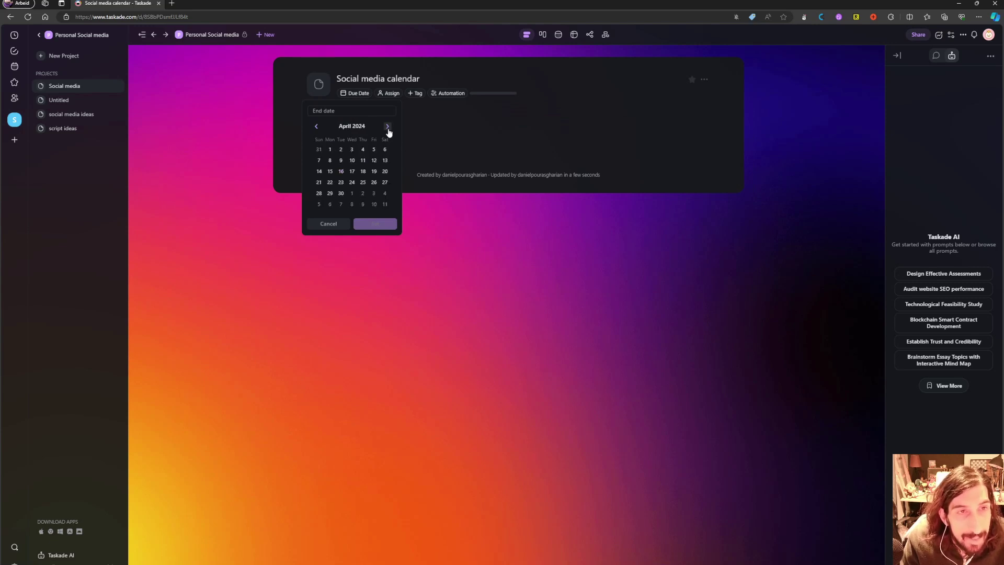
{"action": "left_click", "coordinate": [341, 193]}
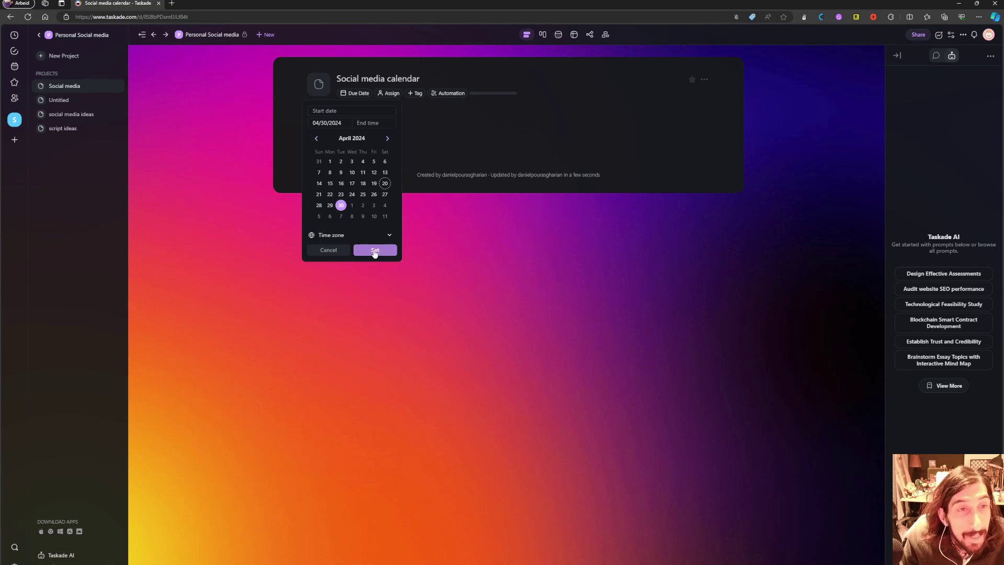
{"action": "left_click", "coordinate": [375, 252]}
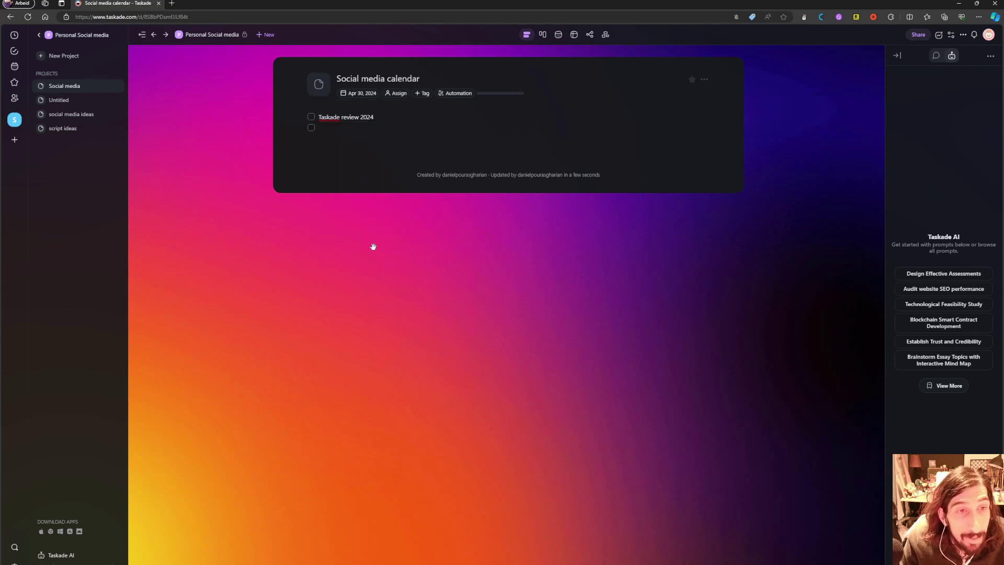
{"action": "left_click", "coordinate": [369, 94]}
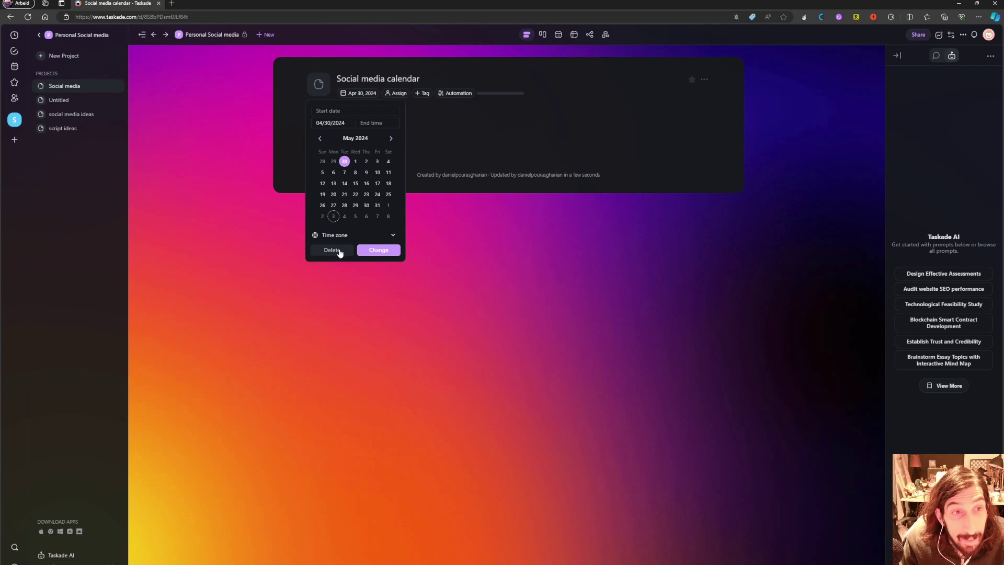
{"action": "left_click", "coordinate": [335, 250]}
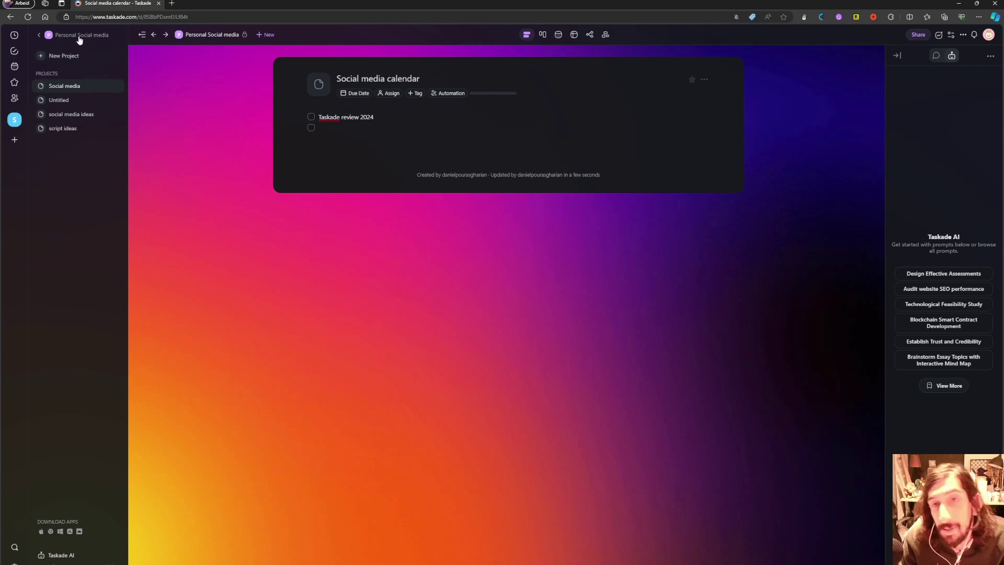
{"action": "double_click", "coordinate": [417, 77]}
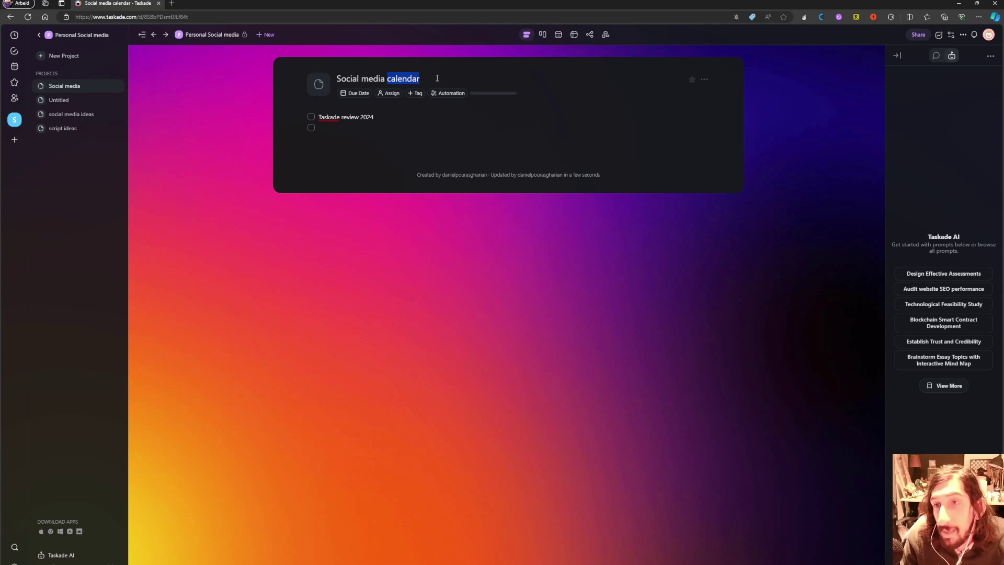
- Rename the project to 'Sponsored video' and set its due date to Jan 31, 2024
{"action": "triple_click", "coordinate": [428, 74]}
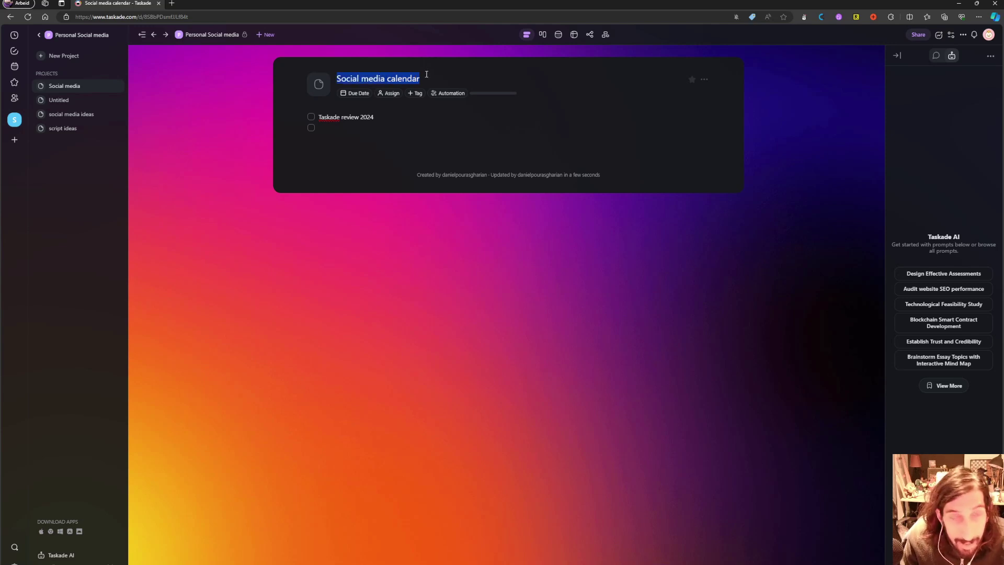
{"action": "type", "text": "S"}
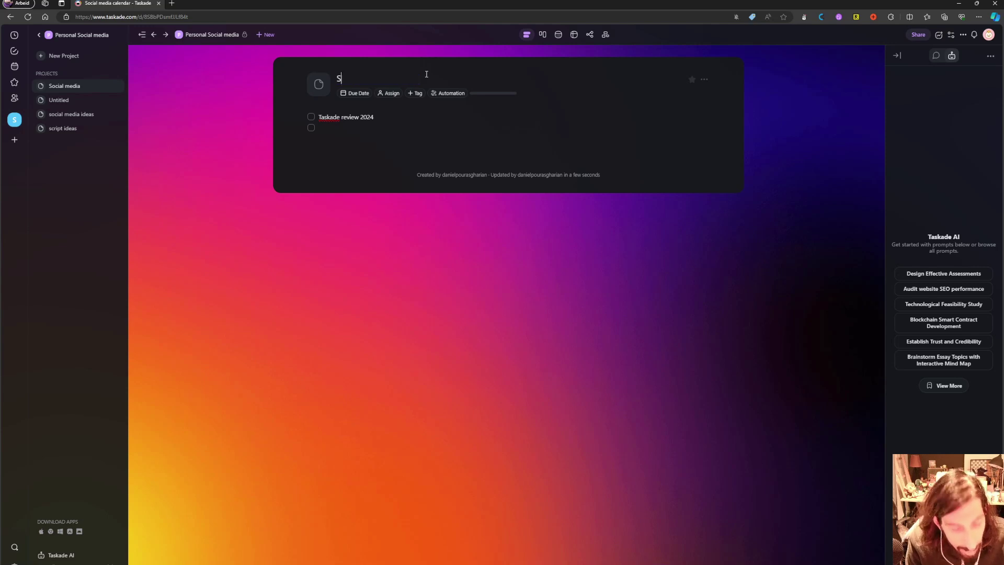
{"action": "type", "text": "ponsored video"}
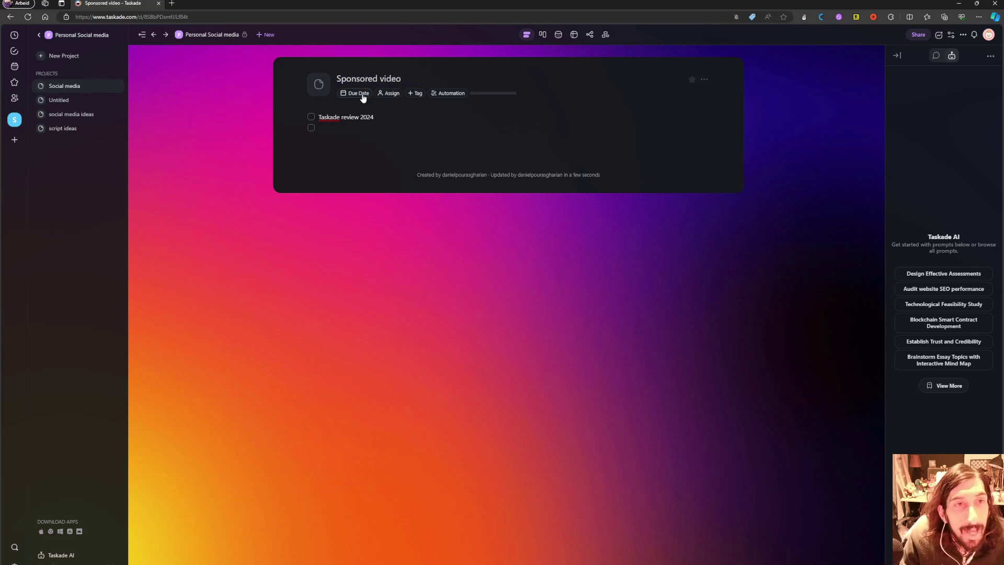
{"action": "left_click", "coordinate": [363, 97]}
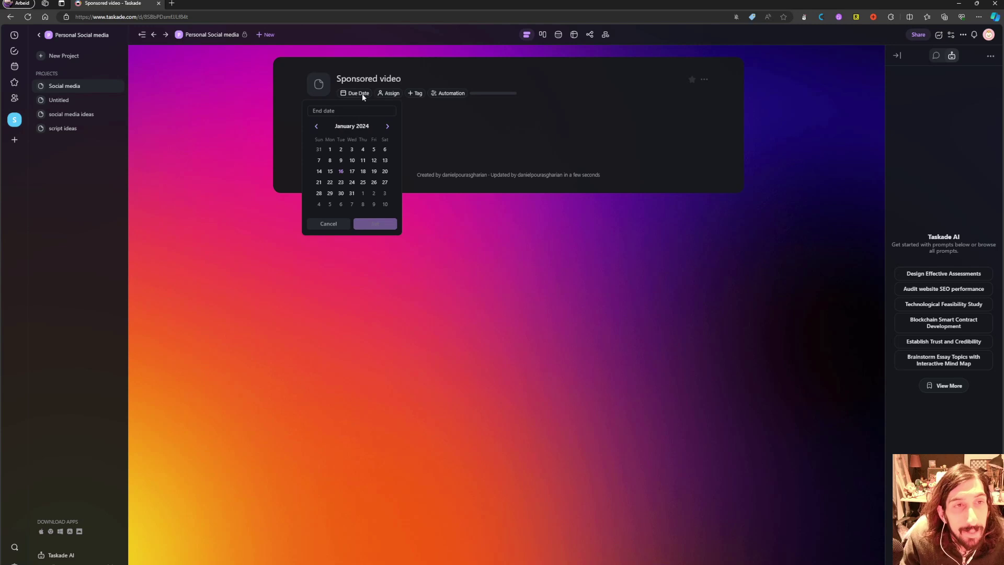
{"action": "left_click", "coordinate": [353, 196]}
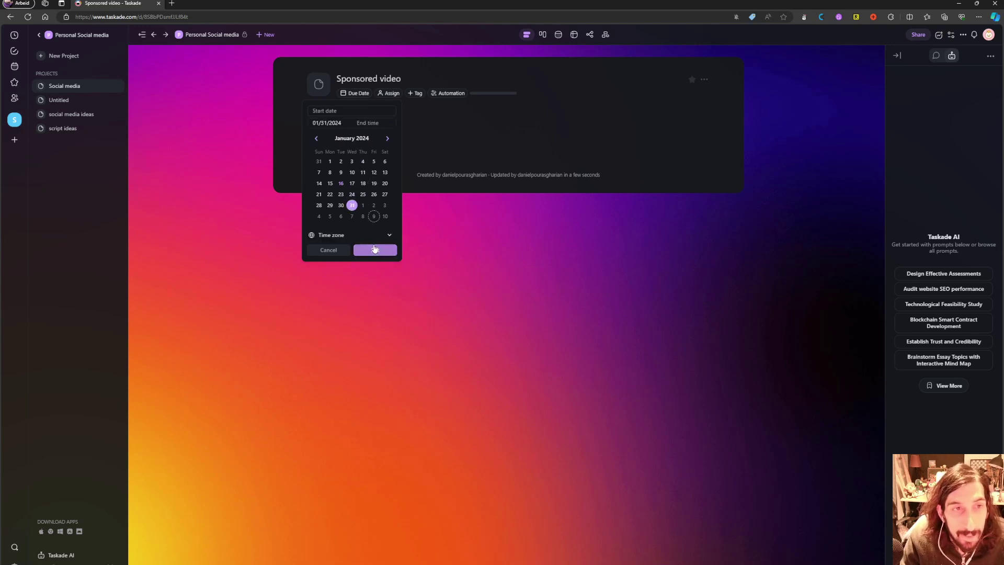
{"action": "left_click", "coordinate": [378, 252]}
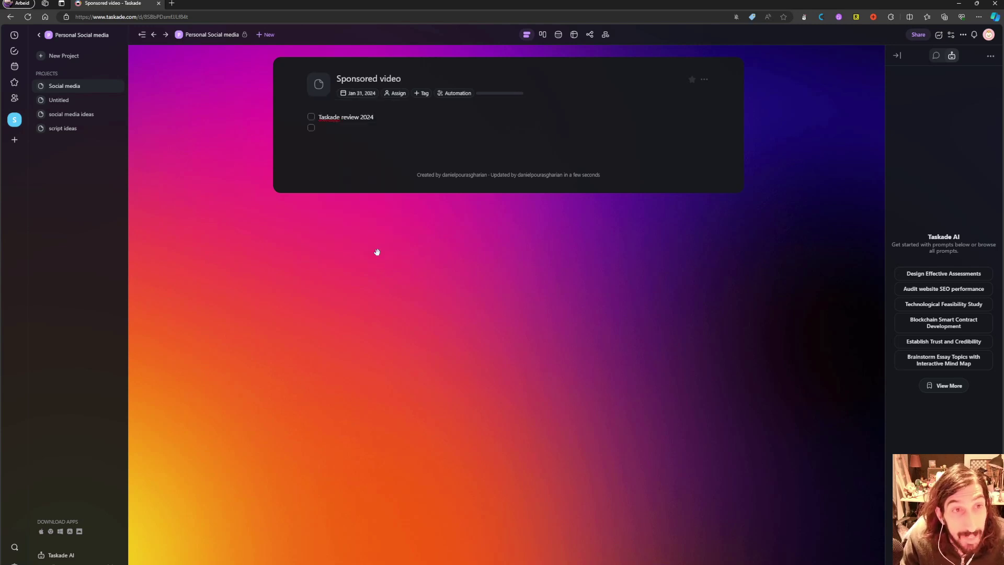
- Replace the task with 'film video', add 'Edit video', and show the tasks as a board
{"action": "triple_click", "coordinate": [390, 118]}
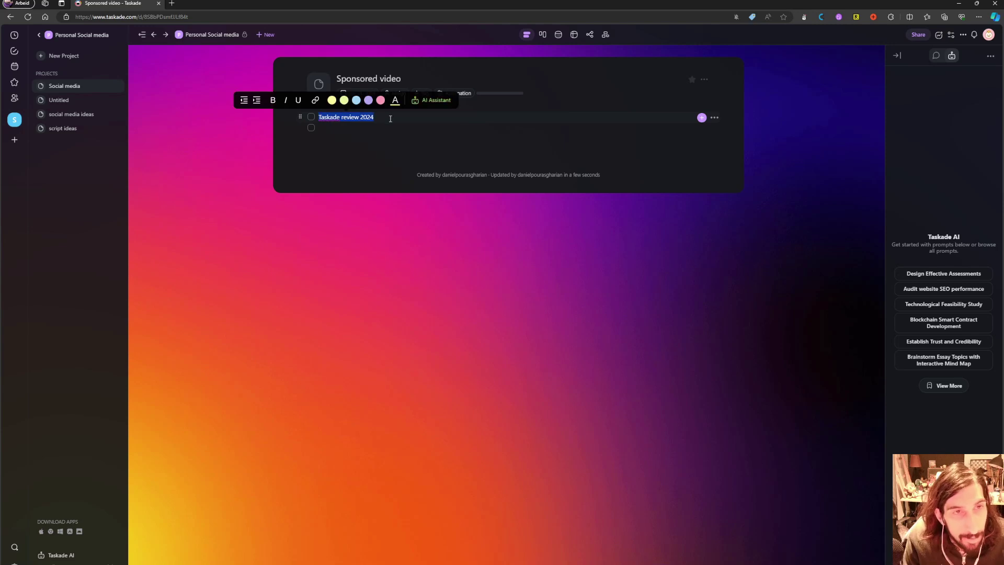
{"action": "key", "text": "BackSpace"}
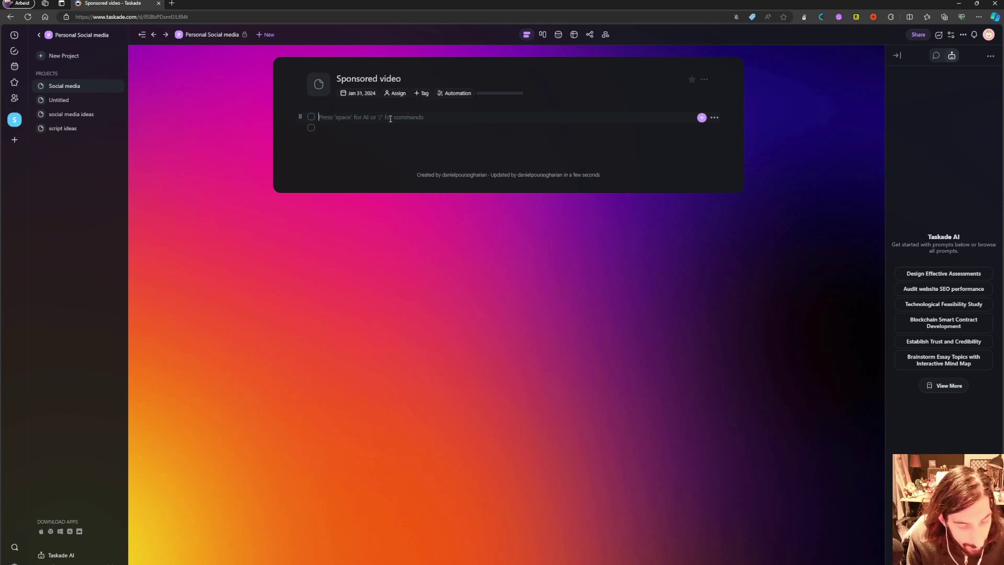
{"action": "type", "text": "f"}
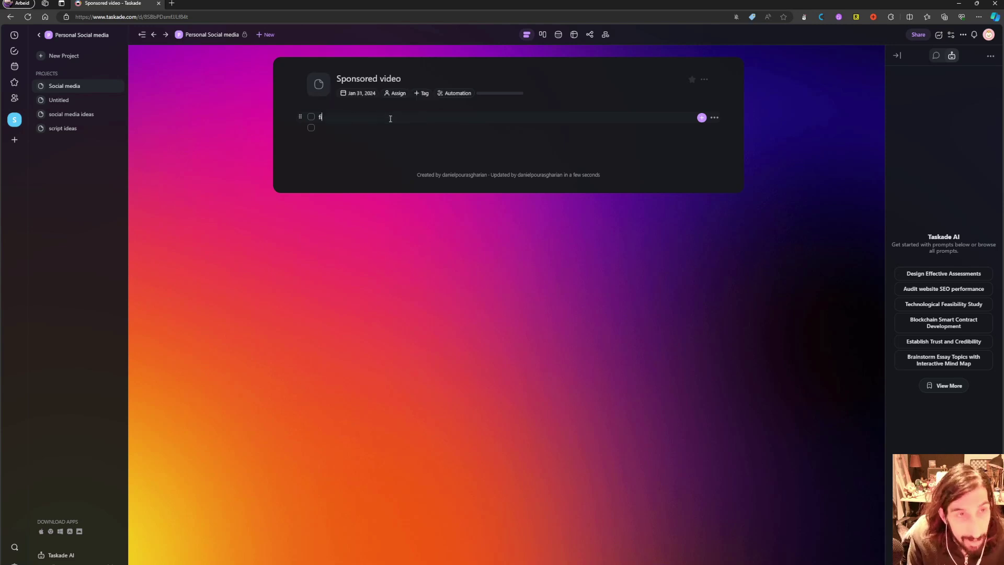
{"action": "type", "text": "ilm video"}
{"action": "key", "text": "Return"}
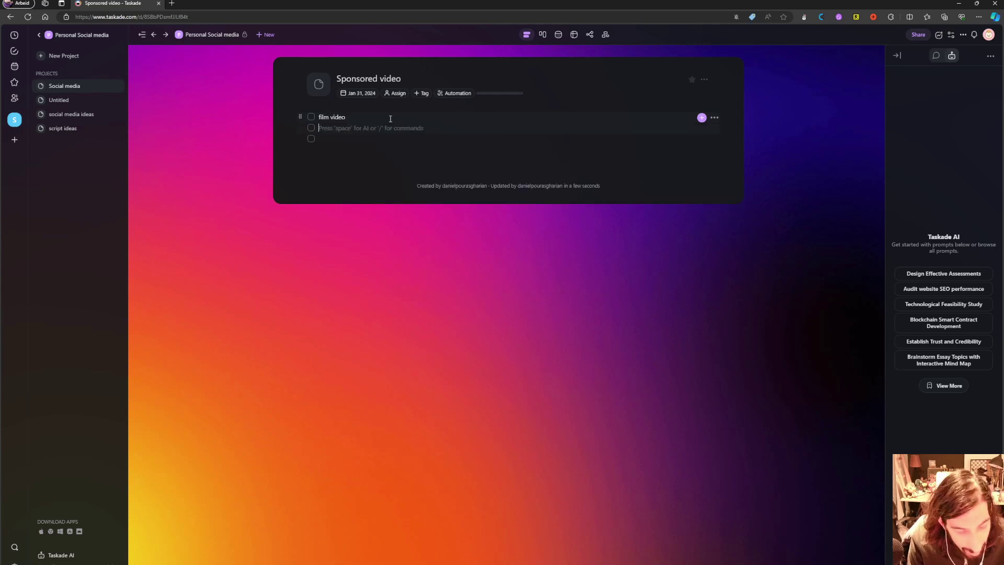
{"action": "type", "text": "Edit video"}
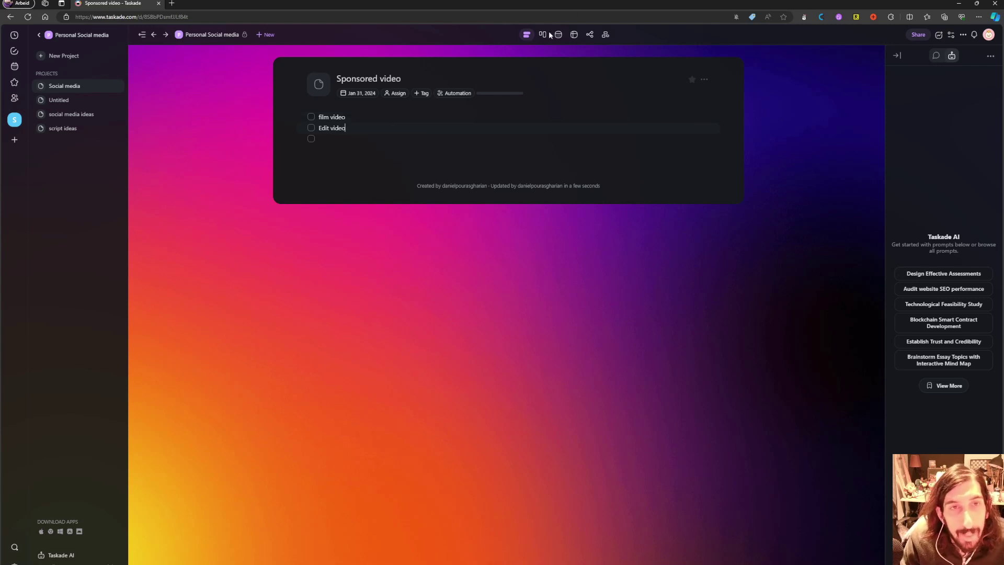
{"action": "left_click", "coordinate": [543, 35]}
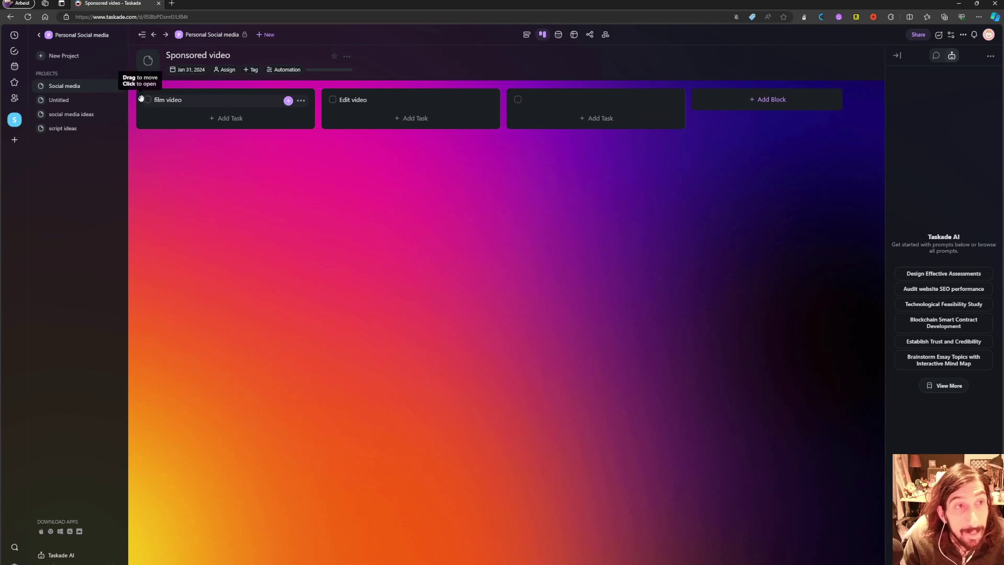
- Drag the board cards so an empty block comes first, then film video and Edit video
{"action": "left_click_drag", "start_coordinate": [141, 98], "coordinate": [343, 102]}
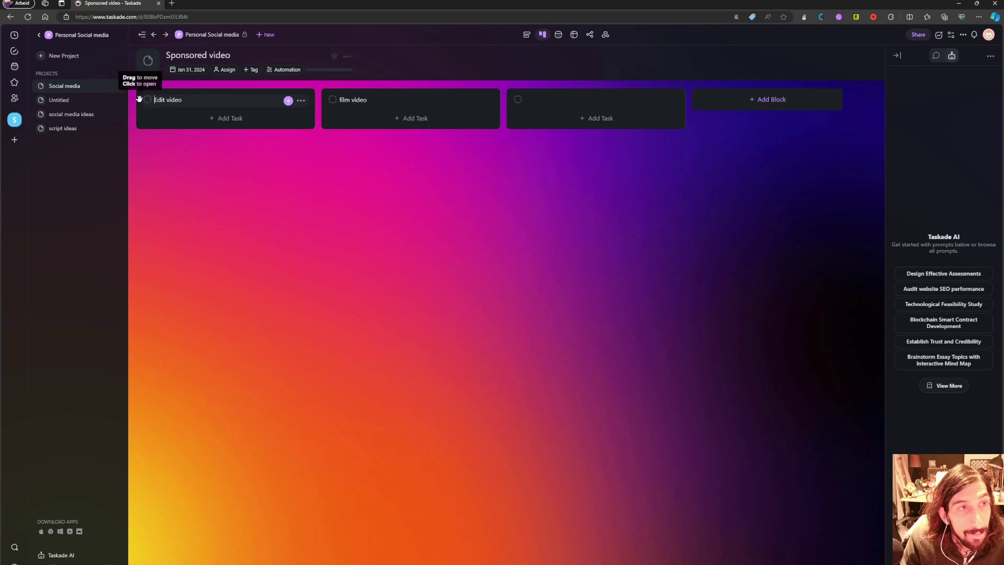
{"action": "left_click_drag", "start_coordinate": [139, 98], "coordinate": [539, 102]}
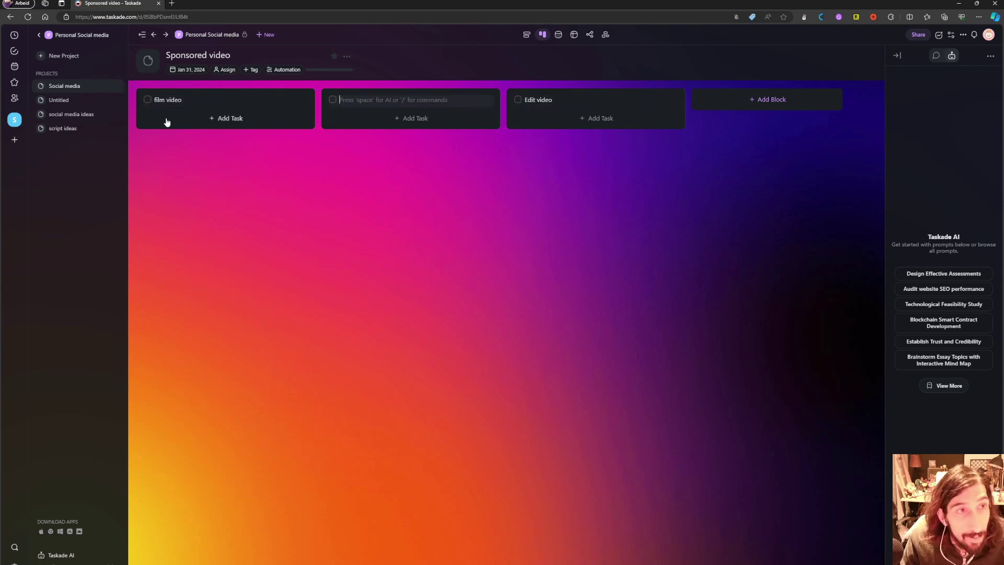
{"action": "left_click", "coordinate": [146, 100]}
{"action": "left_click_drag", "start_coordinate": [146, 101], "coordinate": [352, 97]}
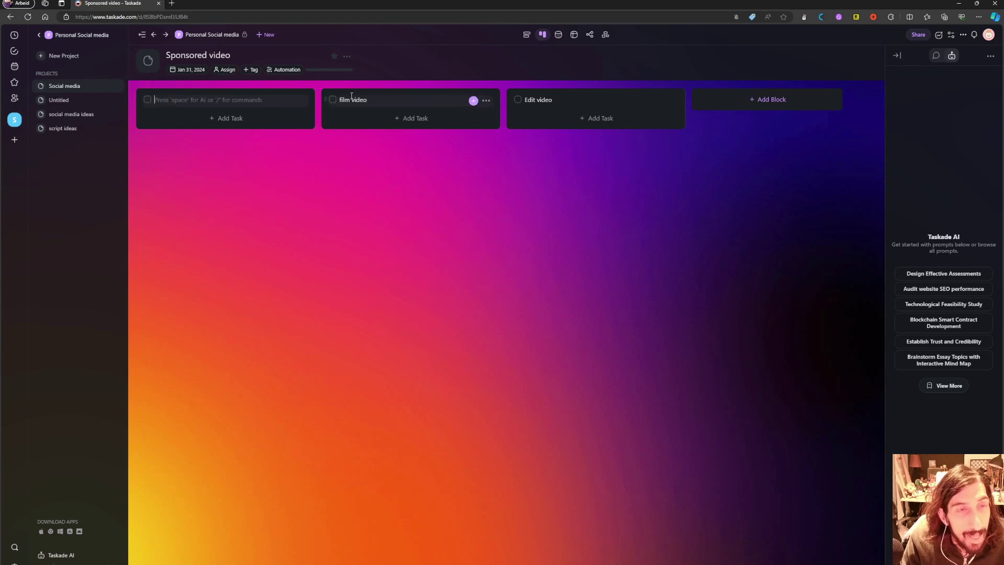
- Preview the Calendar, Mind Map and Org Chart views, then return to the List layout
{"action": "left_click", "coordinate": [558, 35]}
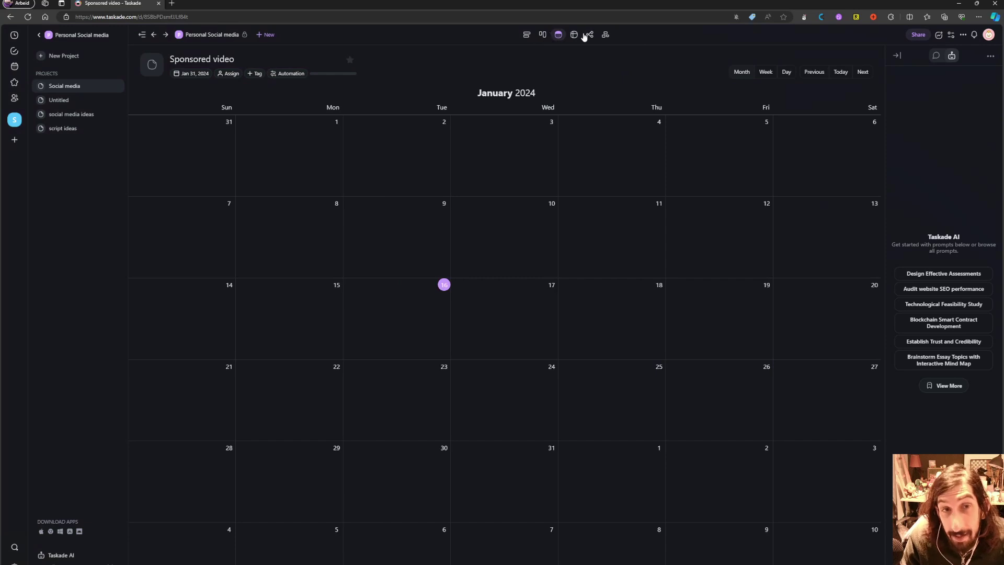
{"action": "left_click", "coordinate": [543, 35]}
{"action": "left_click", "coordinate": [672, 100]}
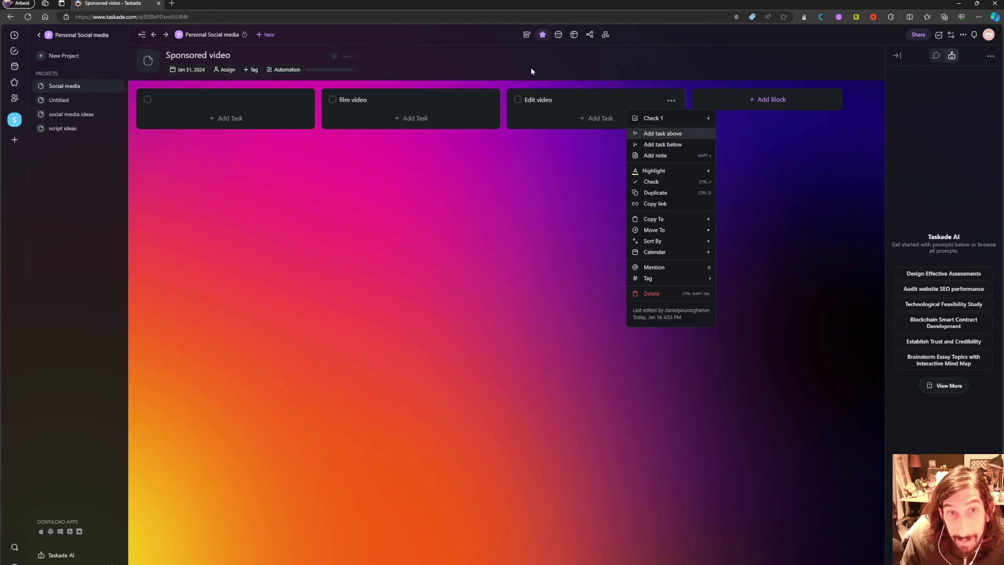
{"action": "key", "text": "Escape"}
{"action": "left_click", "coordinate": [590, 34]}
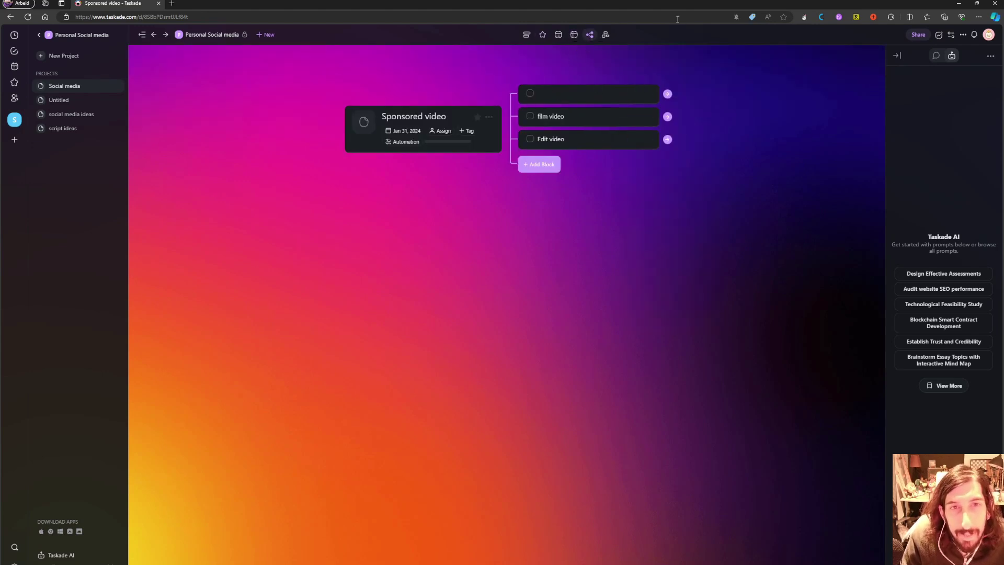
{"action": "left_click", "coordinate": [606, 35]}
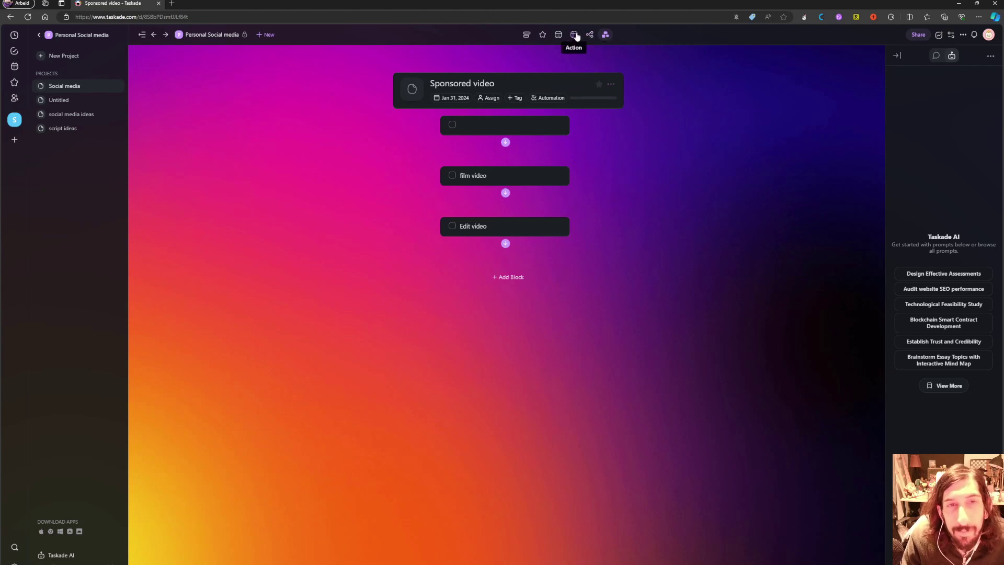
{"action": "left_click", "coordinate": [526, 35]}
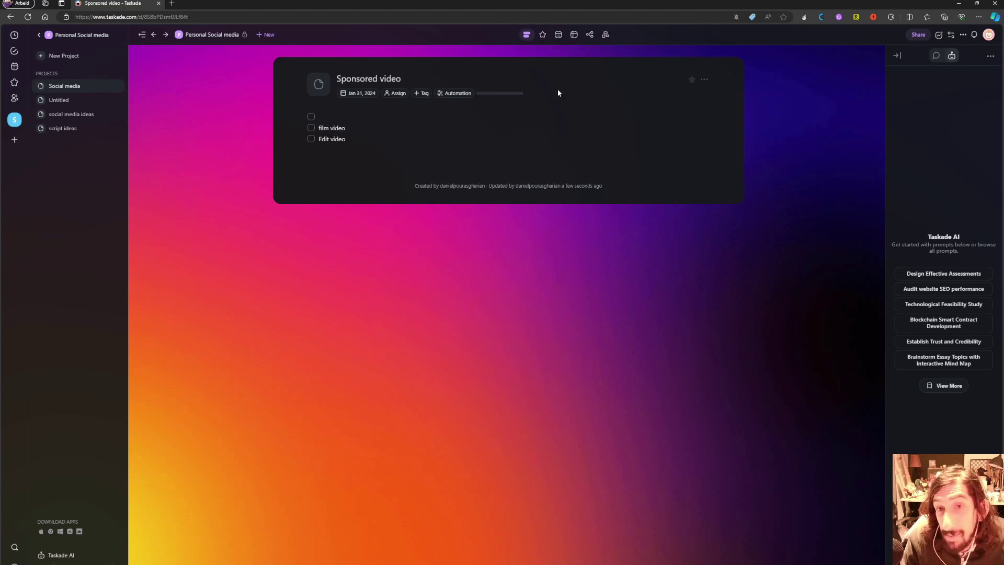
- Delete the blank task row, leaving film video and Edit video, then show the AI agent personas
{"action": "left_click", "coordinate": [343, 112]}
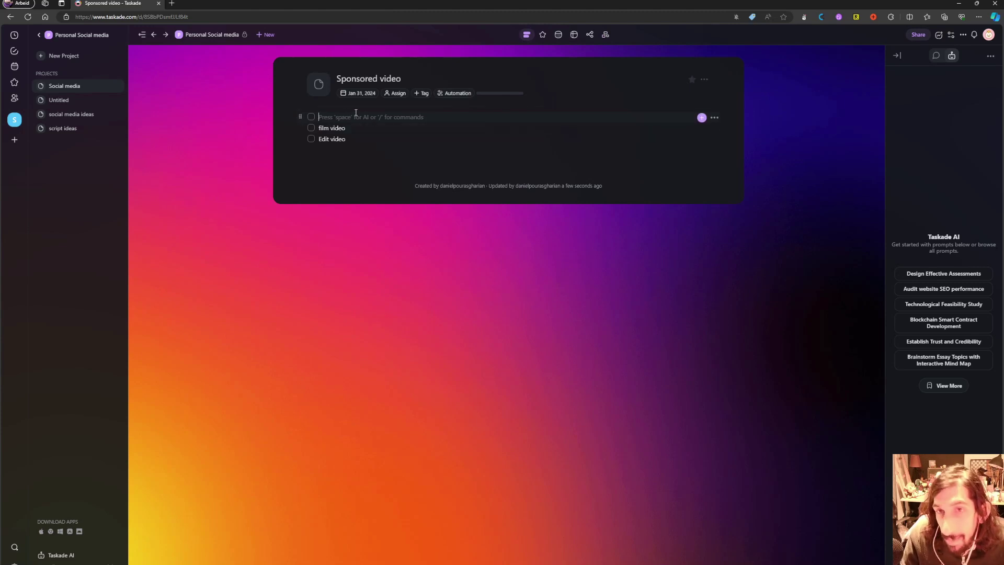
{"action": "key", "text": "BackSpace"}
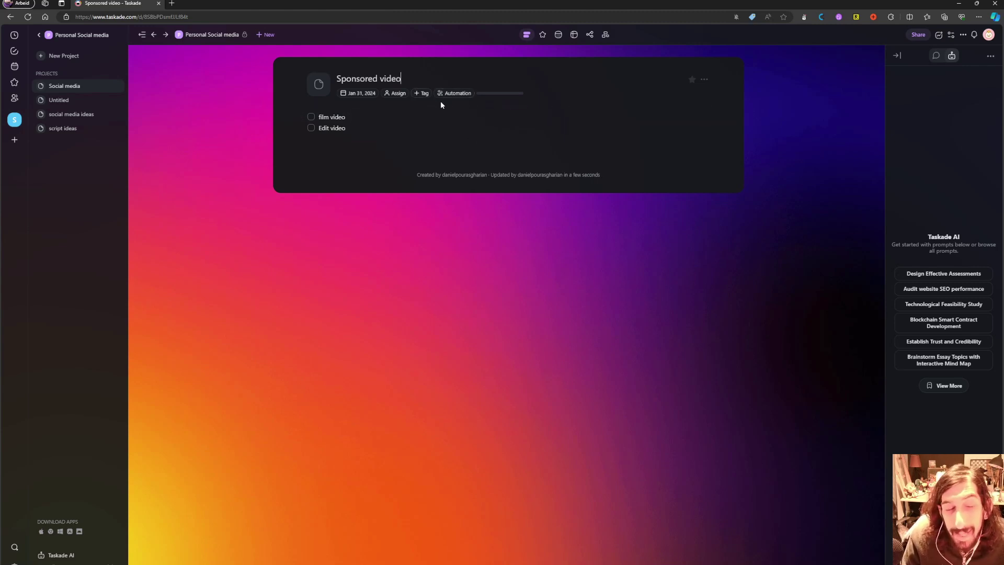
{"action": "left_click", "coordinate": [424, 94]}
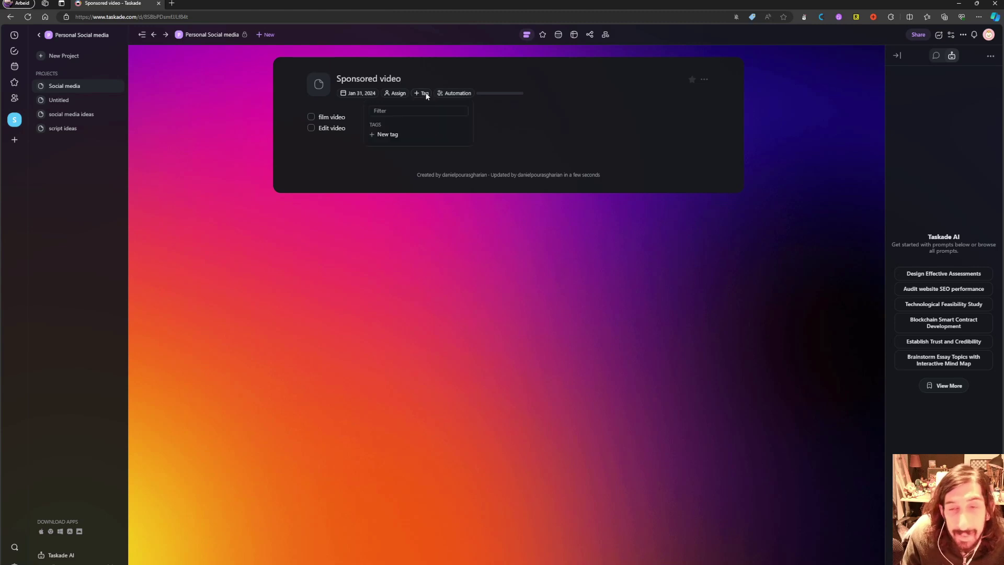
{"action": "left_click", "coordinate": [427, 94]}
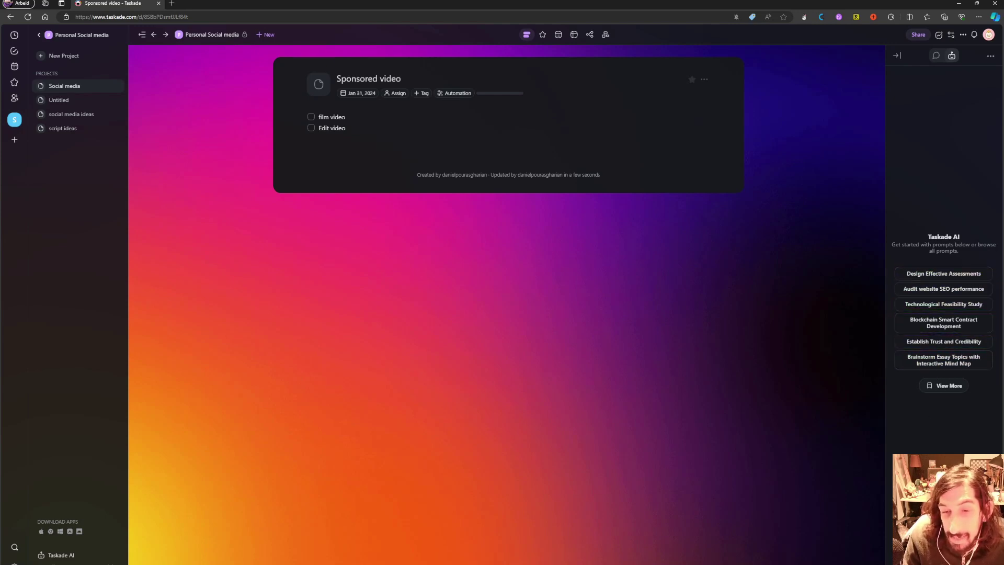
{"action": "left_click", "coordinate": [920, 544]}
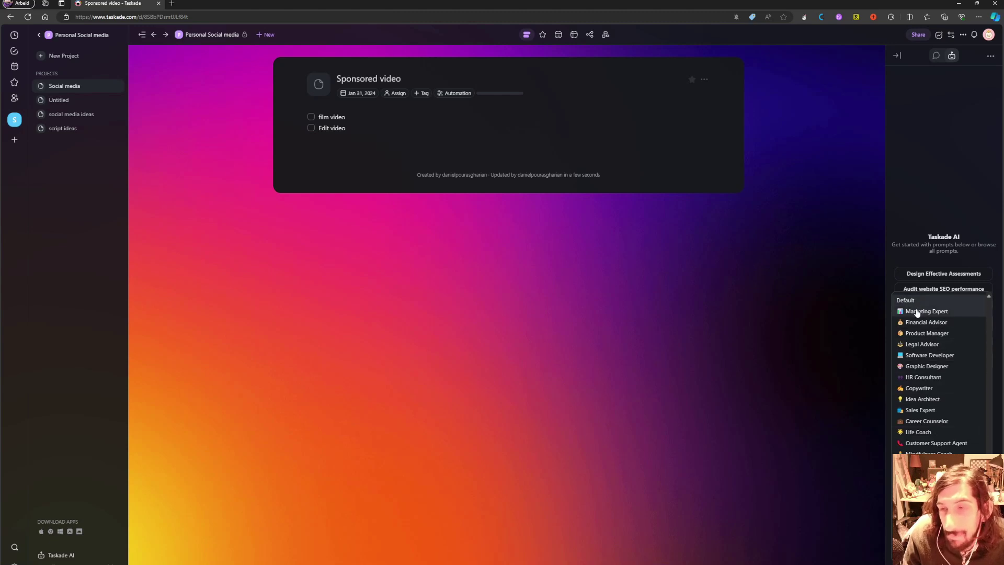
- Dismiss the AI tone list and display Sponsored video as a January 2024 monthly calendar
{"action": "left_click", "coordinate": [957, 544]}
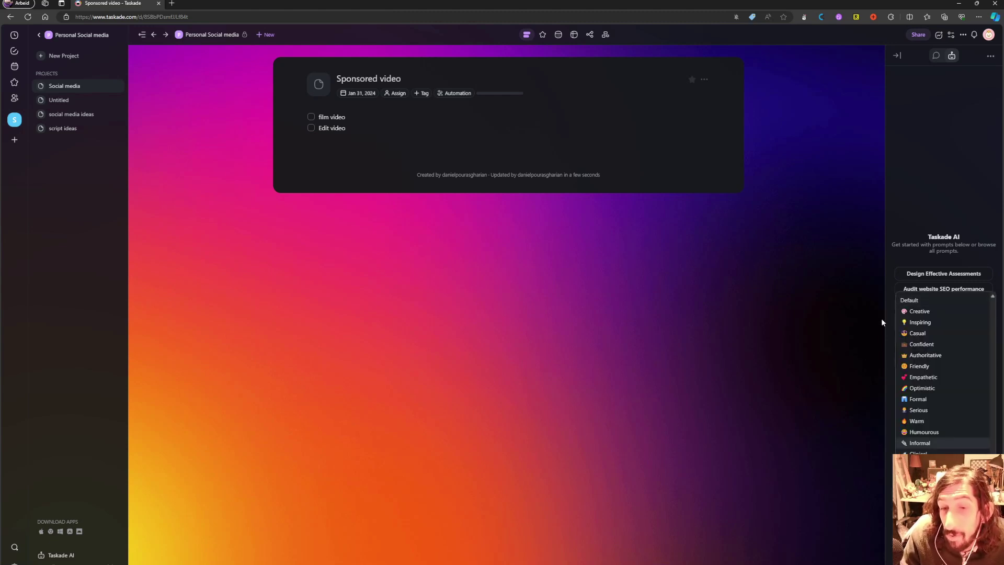
{"action": "left_click", "coordinate": [946, 187]}
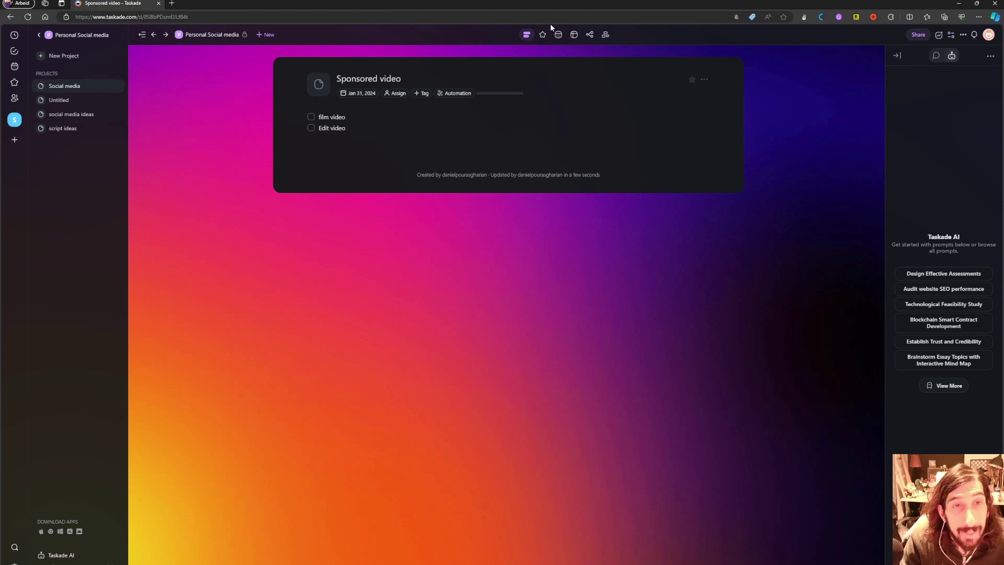
{"action": "left_click", "coordinate": [542, 35]}
{"action": "left_click", "coordinate": [559, 34]}
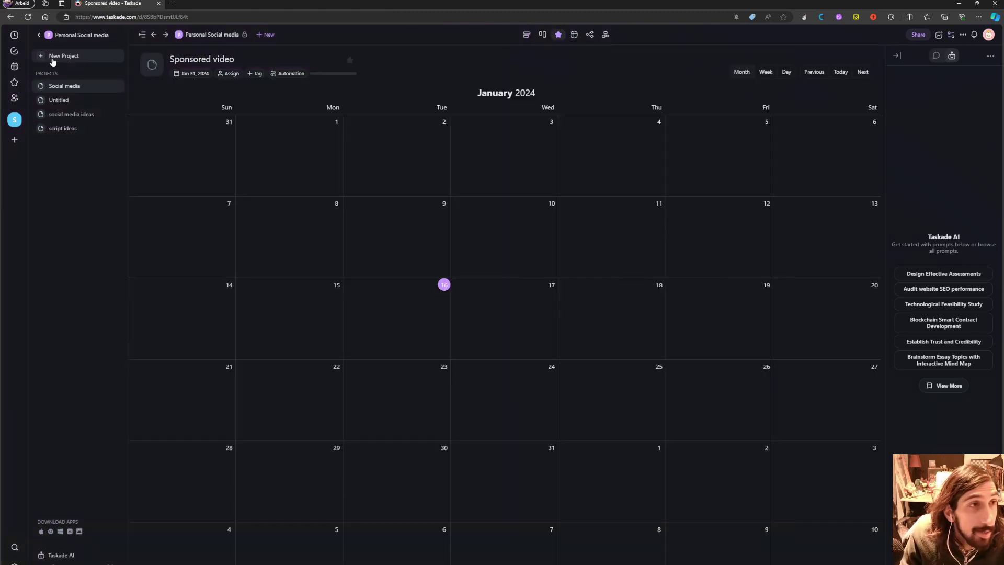
- From the Personal Social media overview, create a workspace folder named 'Second brain'
{"action": "left_click", "coordinate": [39, 35]}
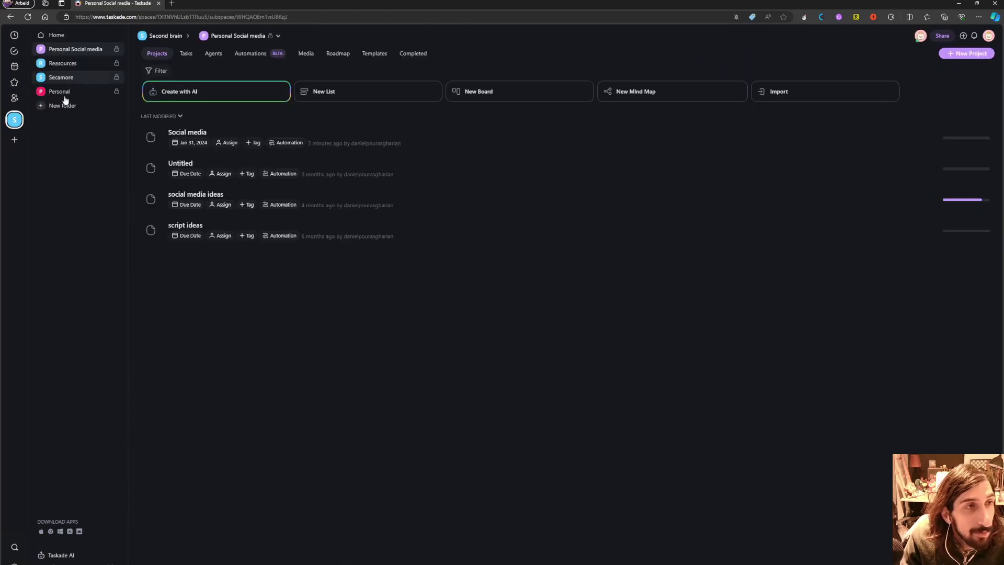
{"action": "left_click", "coordinate": [62, 105]}
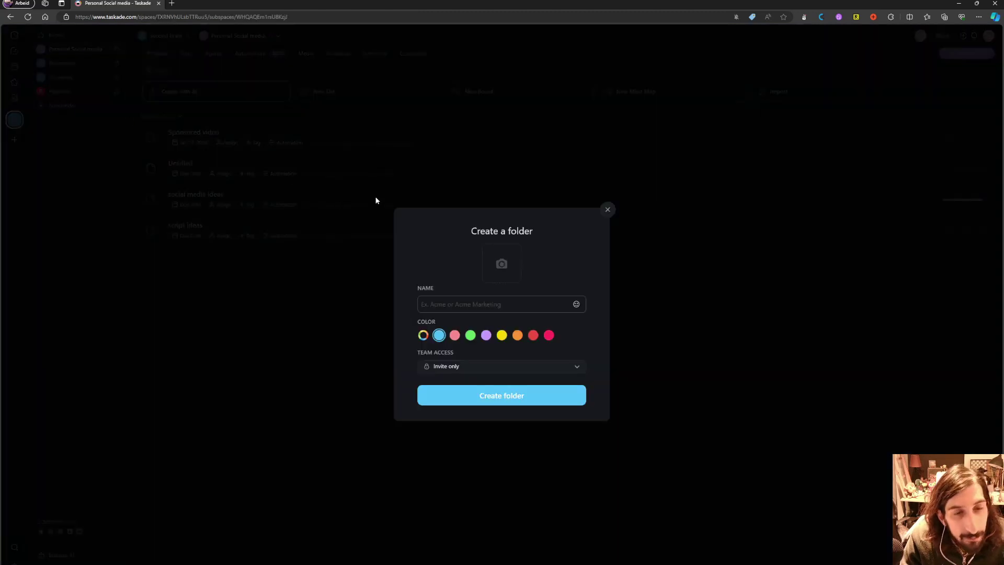
{"action": "type", "text": "Secibd v"}
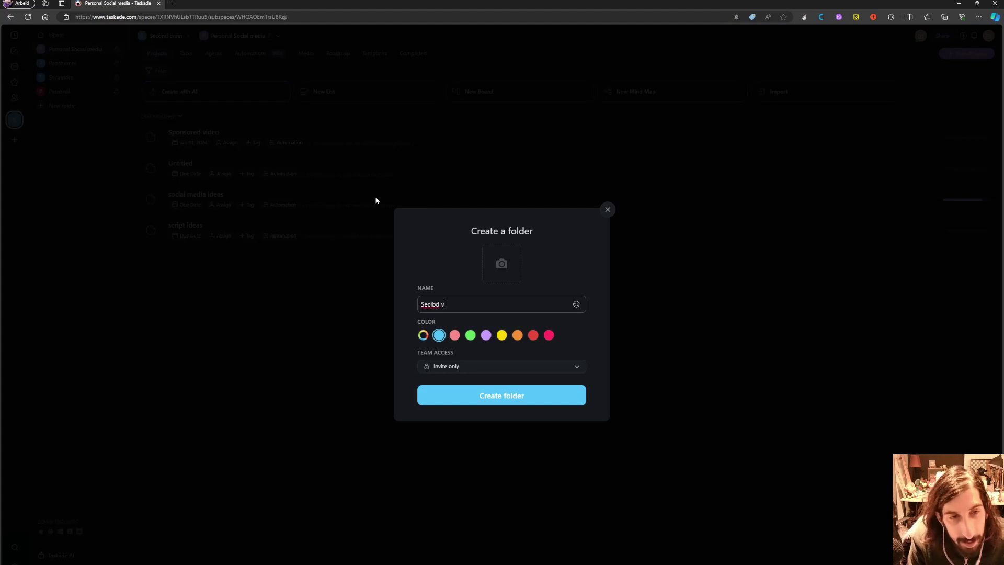
{"action": "key", "text": "BackSpace"}
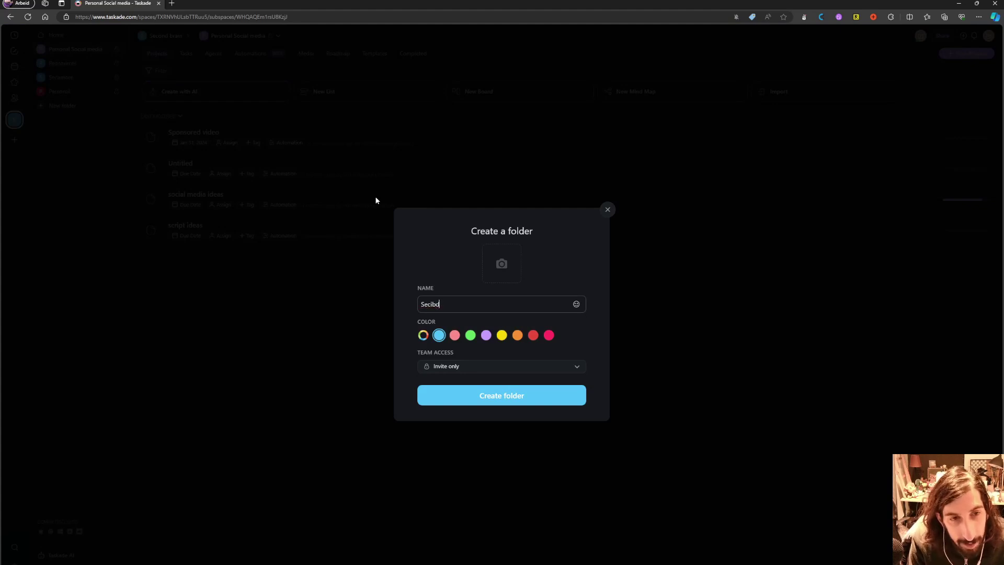
{"action": "key", "text": "BackSpace"}
{"action": "key", "text": "BackSpace"}
{"action": "type", "text": "bd "}
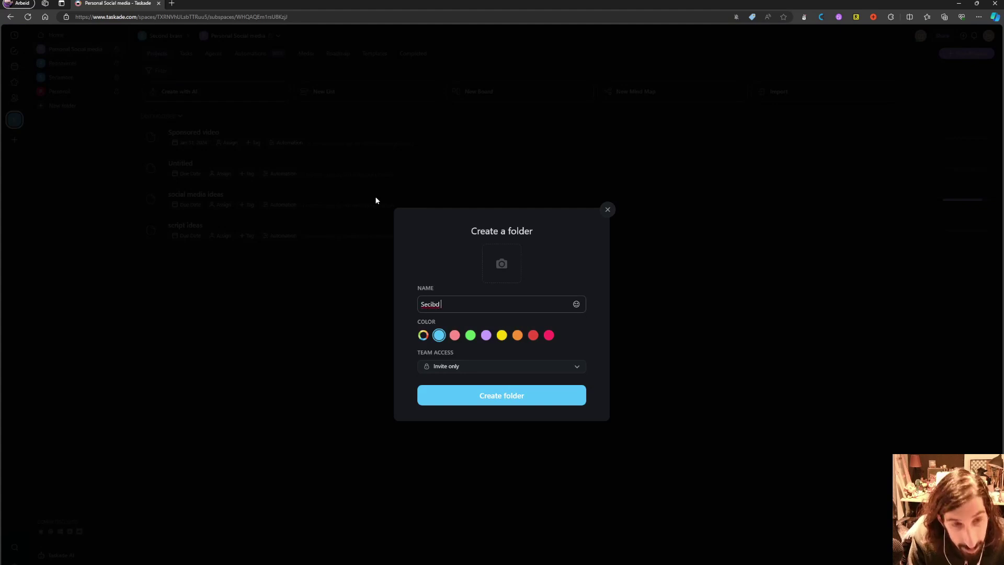
{"action": "type", "text": "vr"}
{"action": "key", "text": "BackSpace"}
{"action": "key", "text": "BackSpace"}
{"action": "key", "text": "BackSpace"}
{"action": "key", "text": "BackSpace"}
{"action": "key", "text": "BackSpace"}
{"action": "key", "text": "BackSpace"}
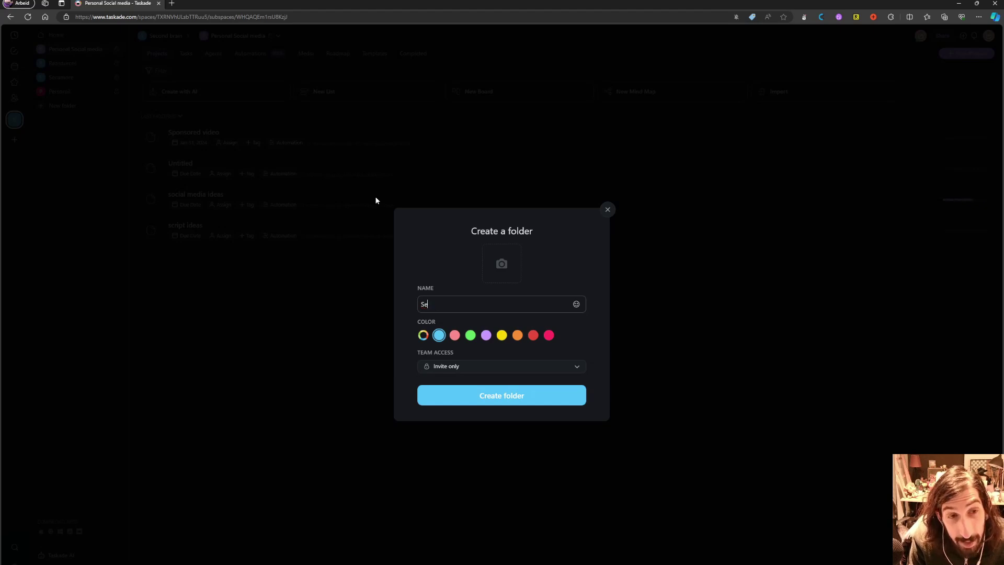
{"action": "type", "text": "cond b"}
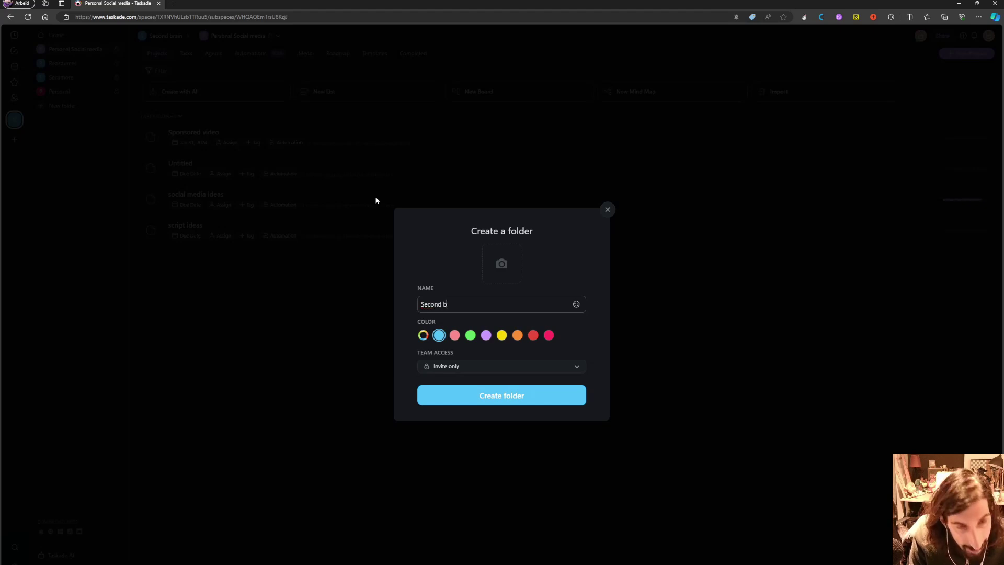
{"action": "type", "text": "rain"}
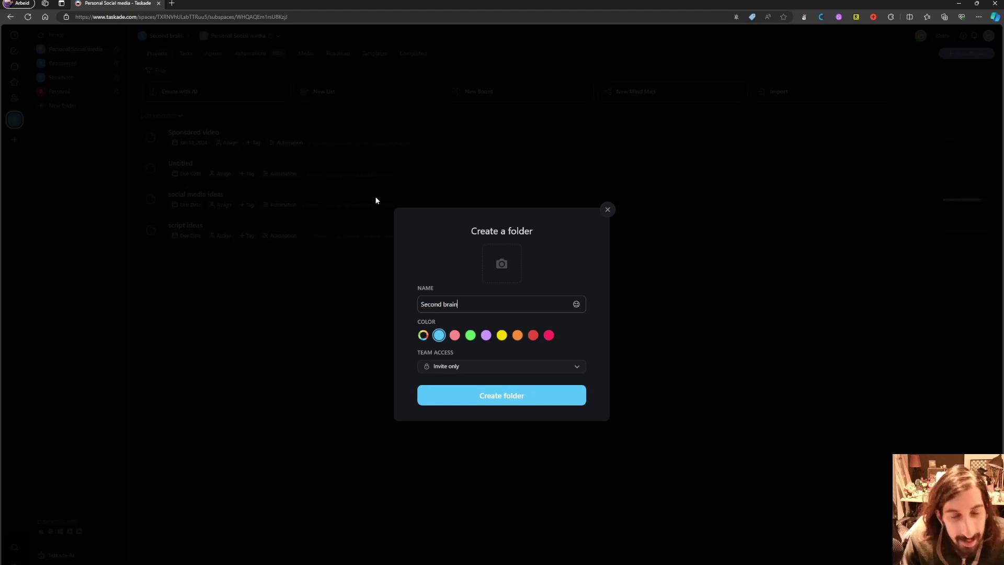
{"action": "left_click", "coordinate": [514, 399]}
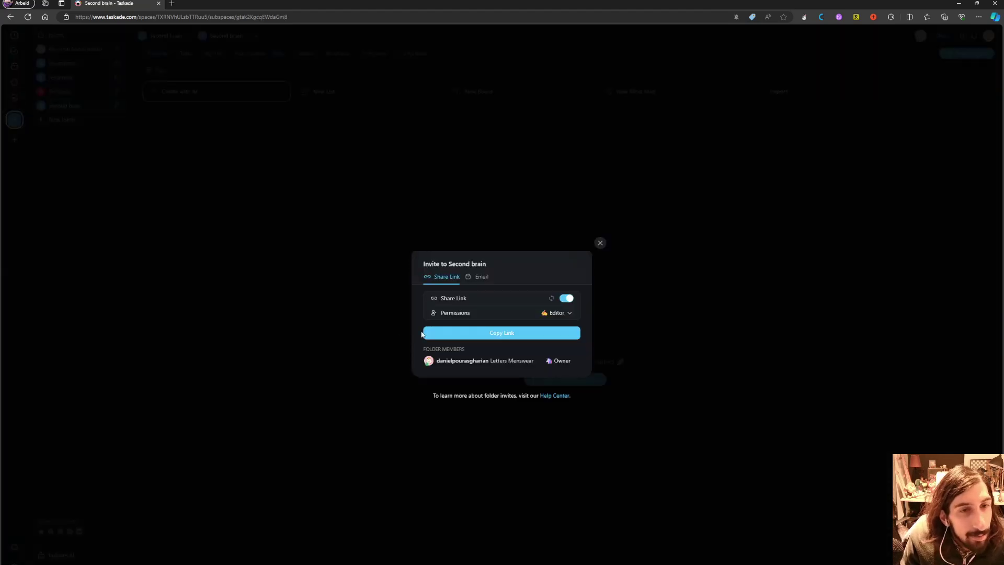
- Copy the folder's invite link, close the invite, and check the Second brain Tasks and Projects pages
{"action": "left_click", "coordinate": [572, 333]}
{"action": "left_click", "coordinate": [600, 243]}
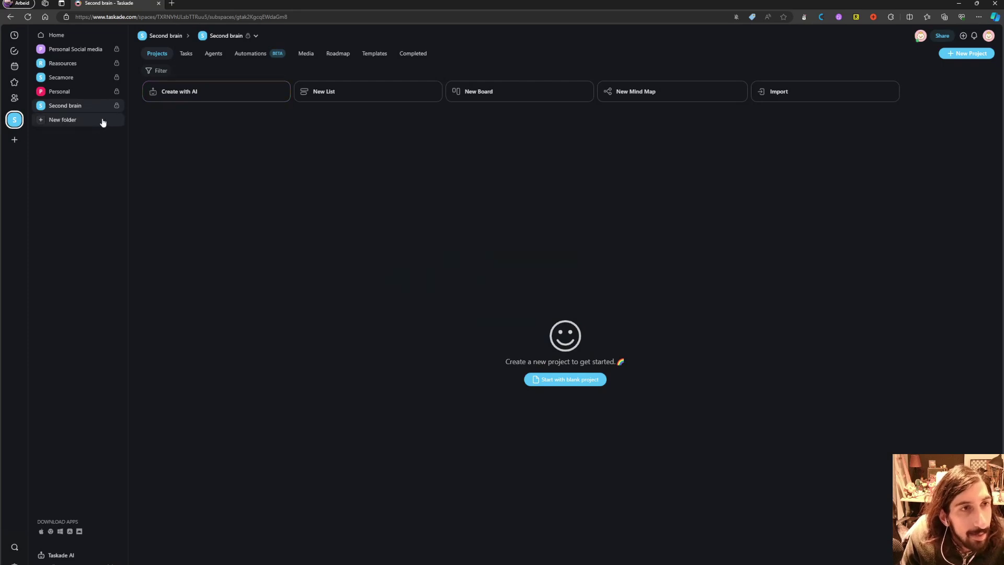
{"action": "left_click", "coordinate": [227, 36]}
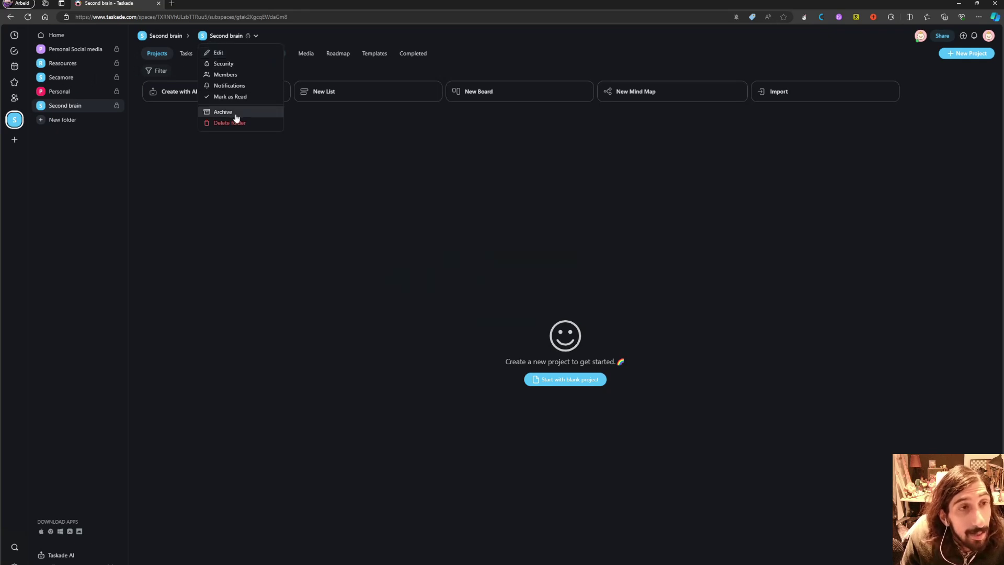
{"action": "left_click", "coordinate": [236, 39]}
{"action": "left_click", "coordinate": [190, 58]}
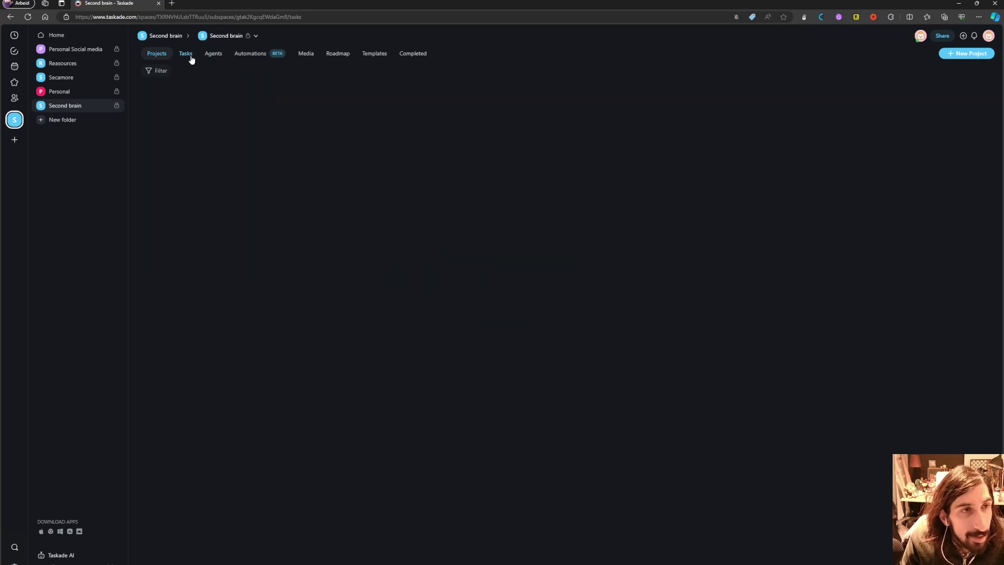
{"action": "left_click", "coordinate": [168, 54]}
- Create a blank project titled 'Projects' in Second brain and go back to the folder's project list
{"action": "left_click", "coordinate": [186, 55]}
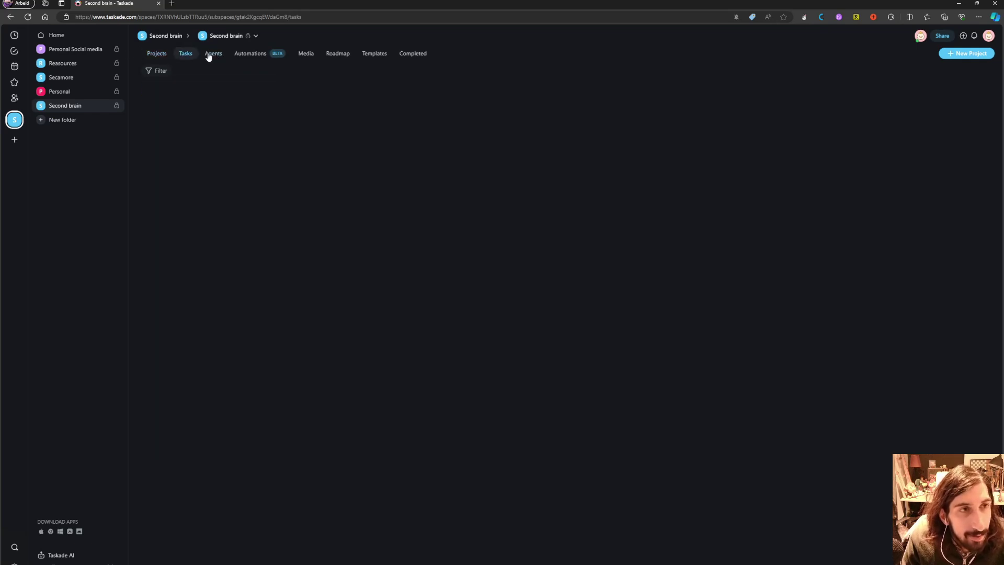
{"action": "left_click", "coordinate": [157, 55]}
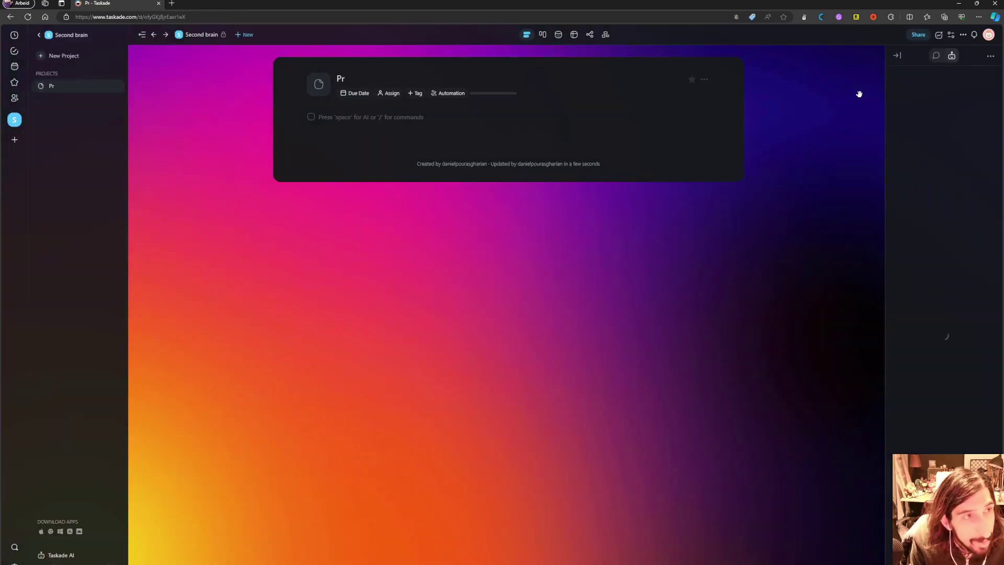
{"action": "type", "text": "ojects"}
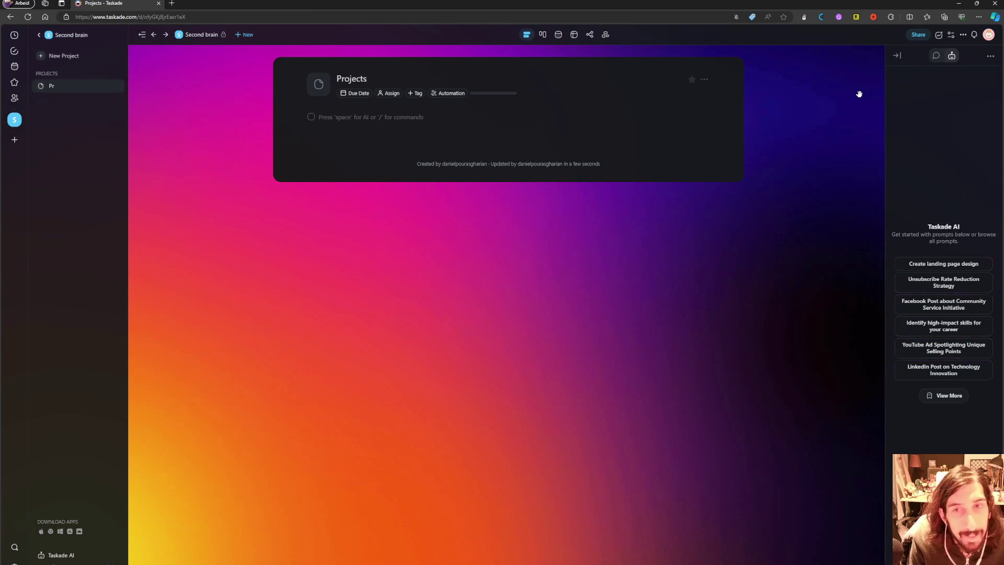
{"action": "key", "text": "alt+Left"}
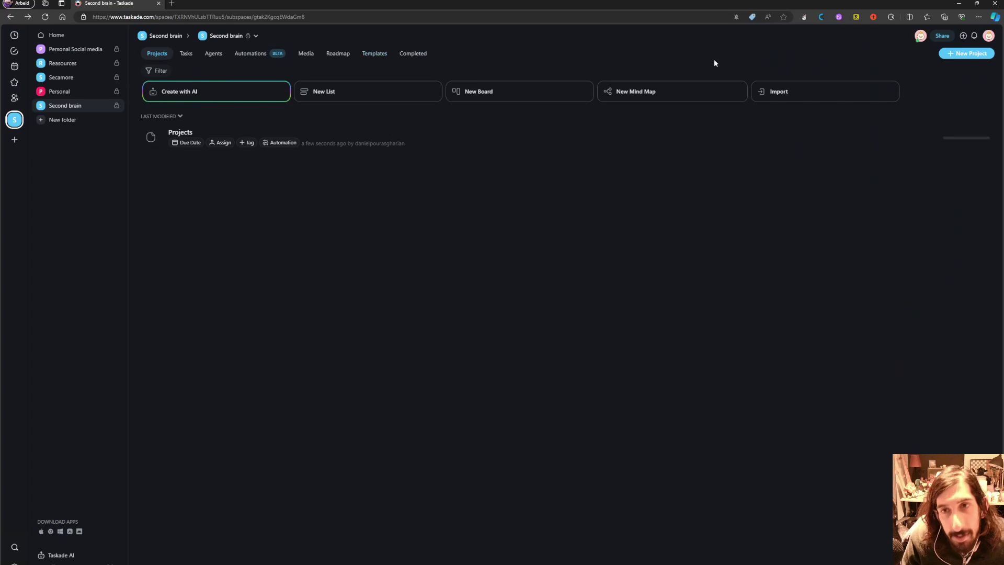
- Start a blank project in Second brain and expand the Personal template category
{"action": "left_click", "coordinate": [965, 55]}
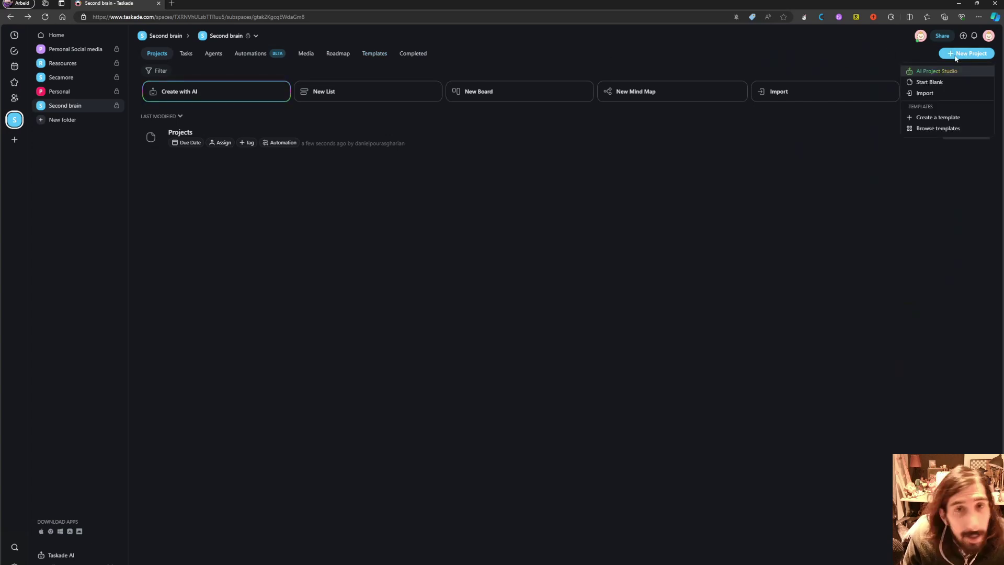
{"action": "left_click", "coordinate": [924, 84]}
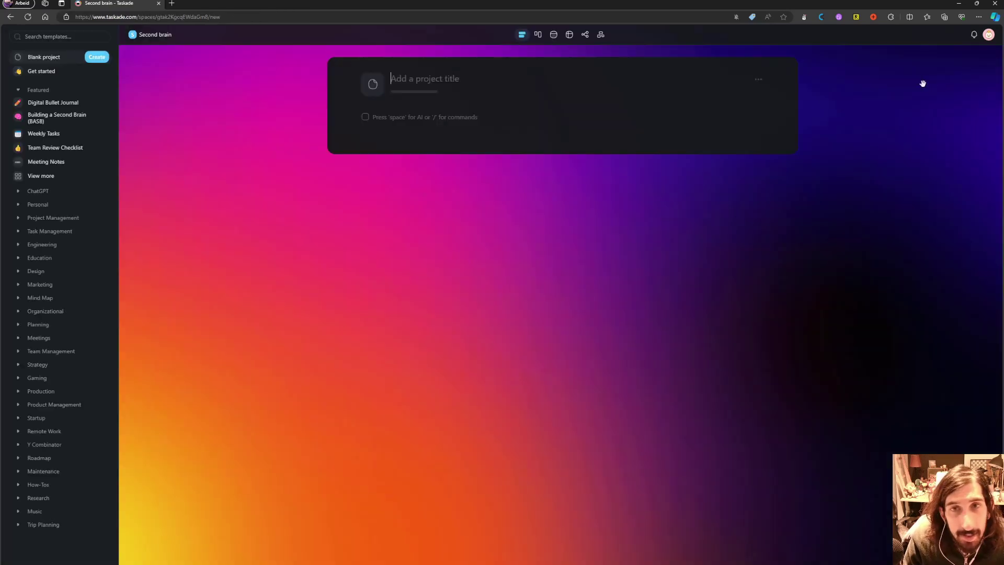
{"action": "left_click", "coordinate": [17, 209]}
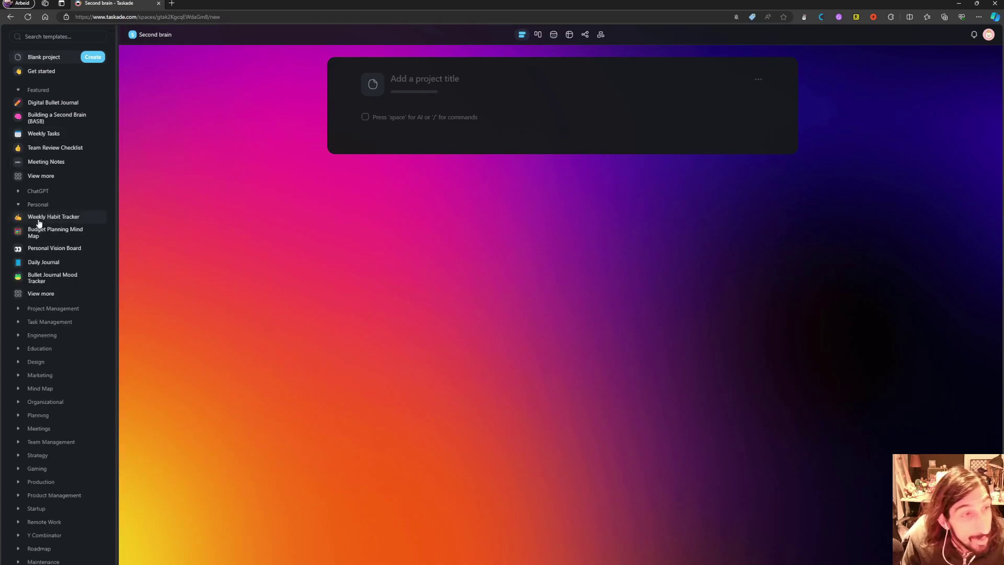
- Save a copy of the Building a Second Brain (BASB) featured template into the Second brain workspace
{"action": "left_click", "coordinate": [41, 176]}
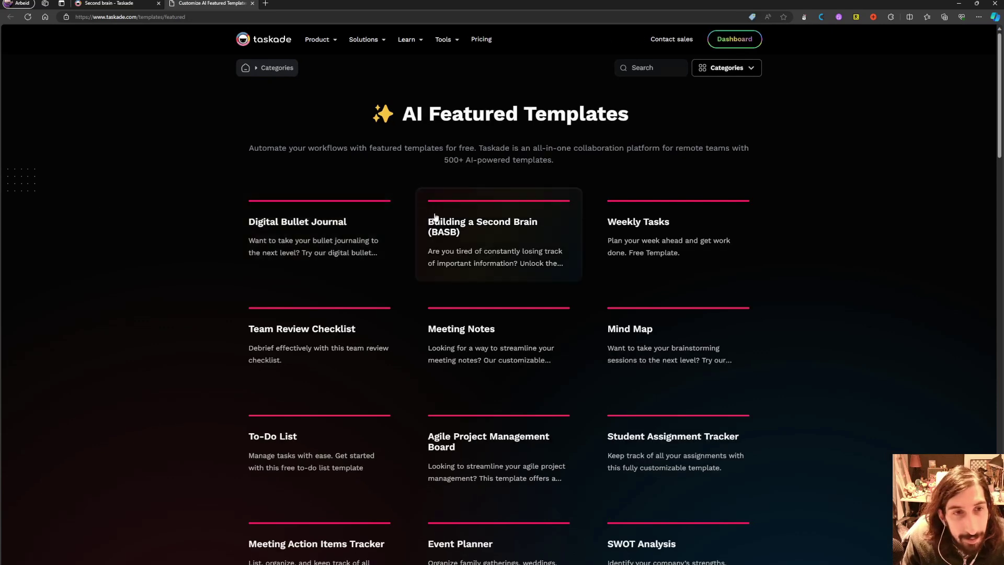
{"action": "scroll", "coordinate": [433, 204], "scroll_direction": "down", "scroll_amount": 2}
{"action": "left_click", "coordinate": [430, 191]}
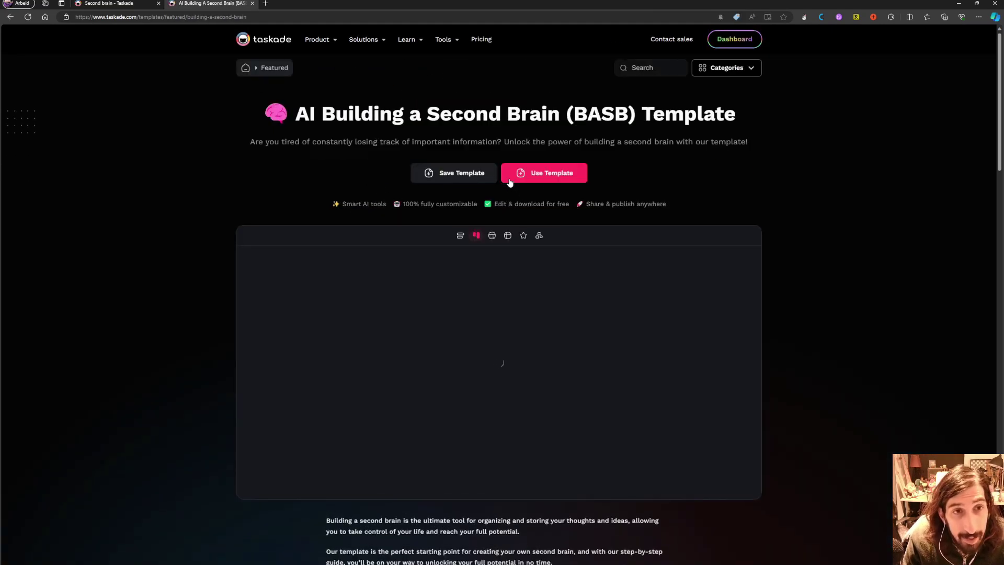
{"action": "left_click", "coordinate": [484, 178]}
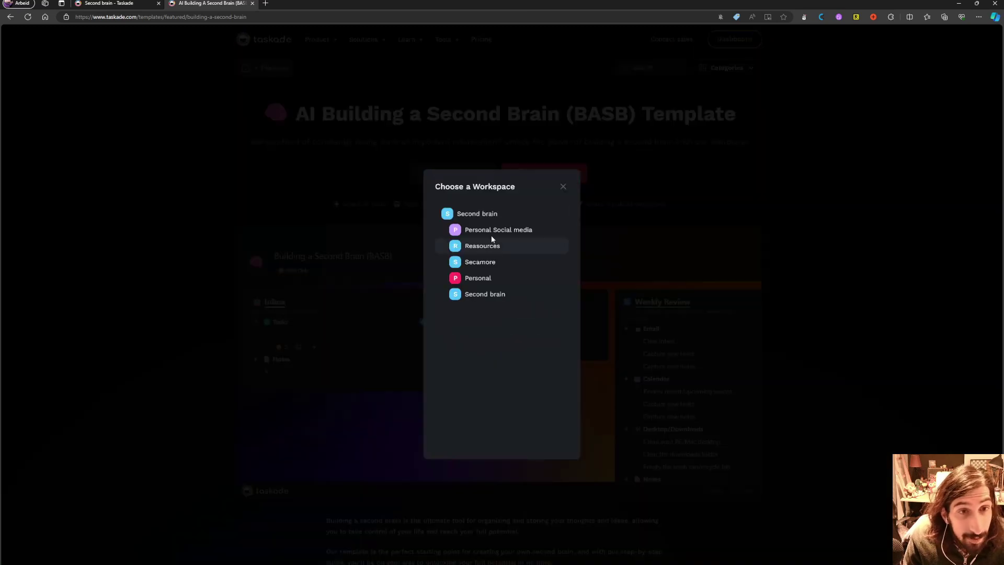
{"action": "left_click", "coordinate": [493, 296]}
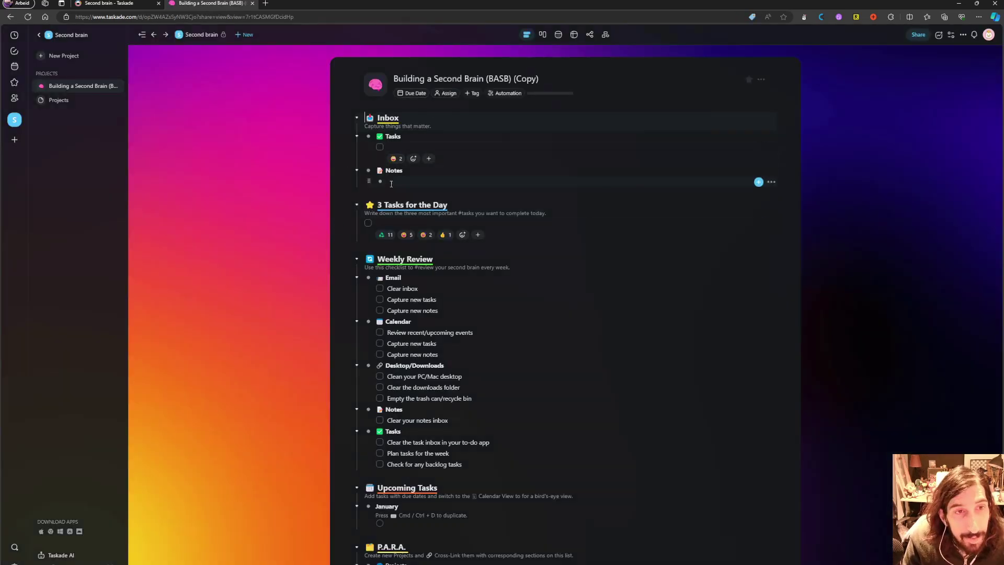
{"action": "scroll", "coordinate": [391, 183], "scroll_direction": "down", "scroll_amount": 1}
{"action": "scroll", "coordinate": [395, 162], "scroll_direction": "up", "scroll_amount": 1}
{"action": "scroll", "coordinate": [399, 139], "scroll_direction": "down", "scroll_amount": 2}
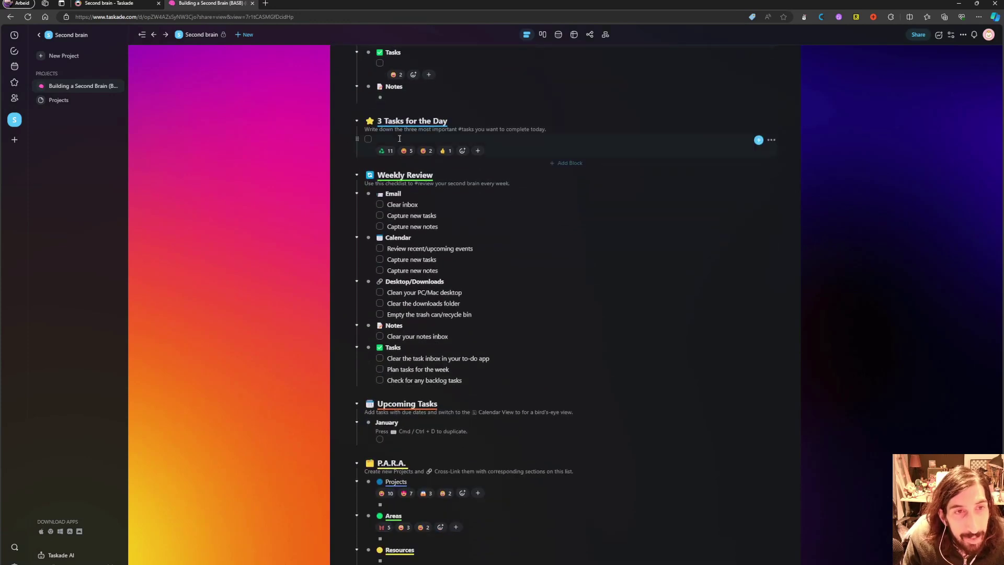
{"action": "scroll", "coordinate": [403, 120], "scroll_direction": "down", "scroll_amount": 2}
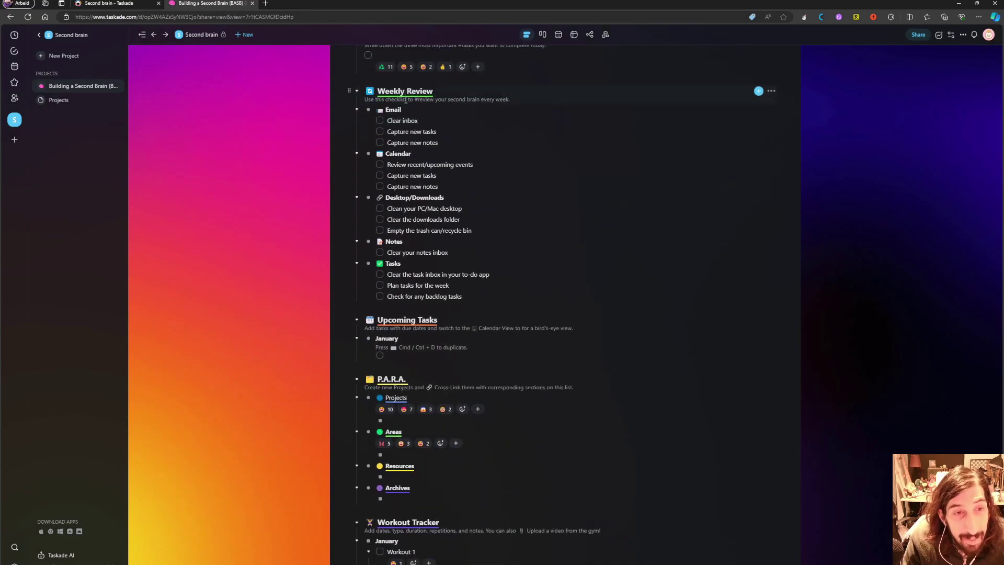
{"action": "scroll", "coordinate": [402, 157], "scroll_direction": "down", "scroll_amount": 2}
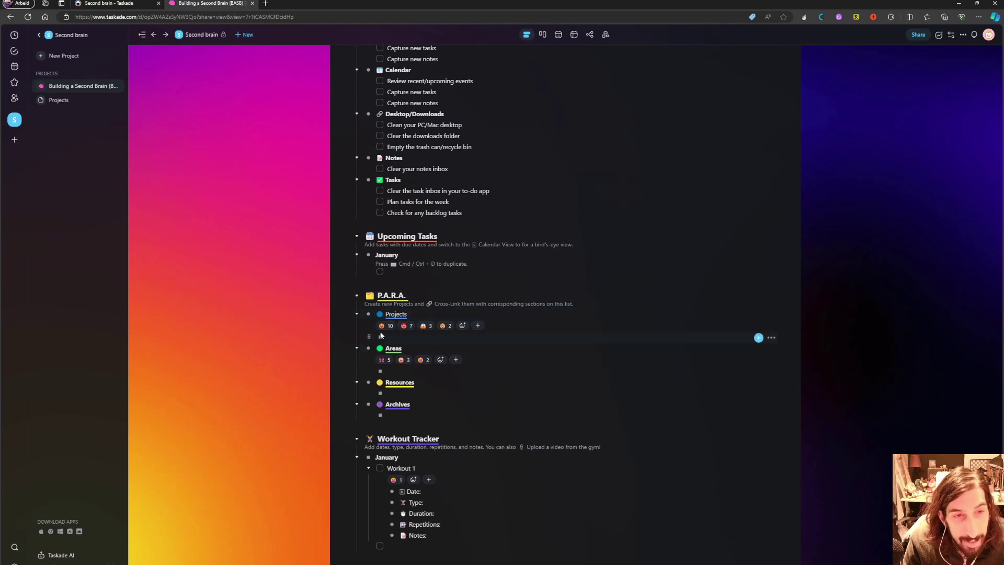
{"action": "scroll", "coordinate": [400, 356], "scroll_direction": "down", "scroll_amount": 2}
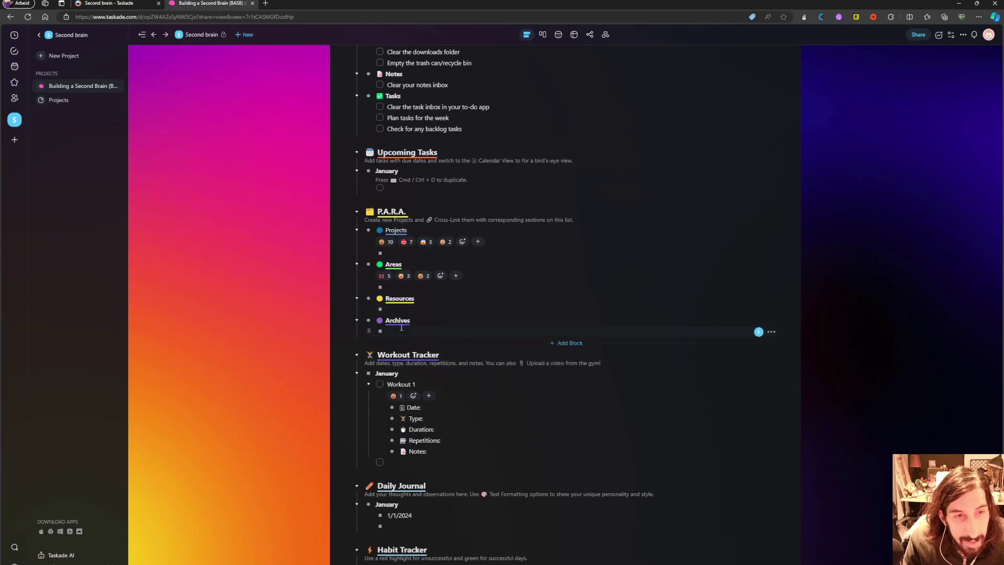
{"action": "scroll", "coordinate": [401, 324], "scroll_direction": "down", "scroll_amount": 7}
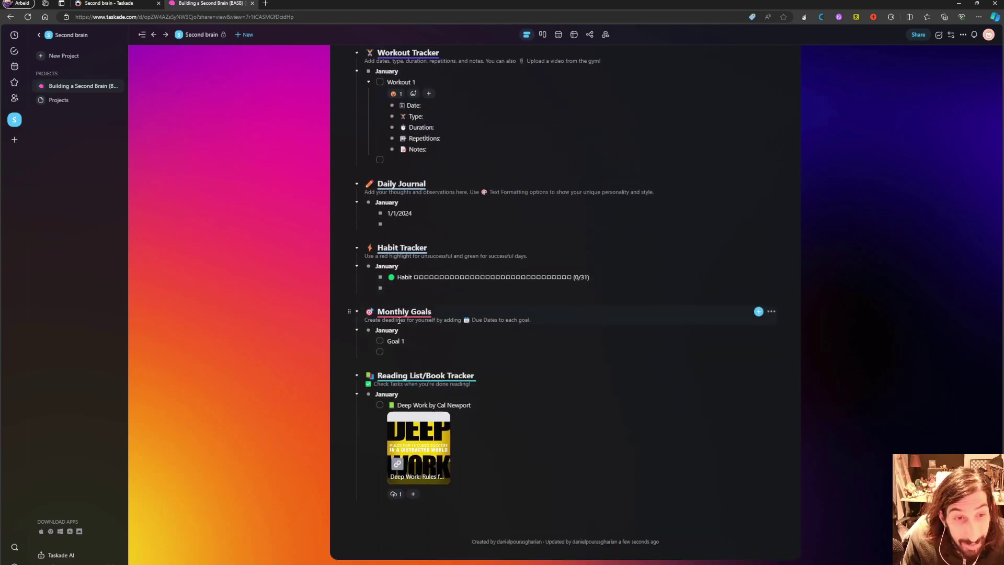
{"action": "scroll", "coordinate": [400, 319], "scroll_direction": "up", "scroll_amount": 11}
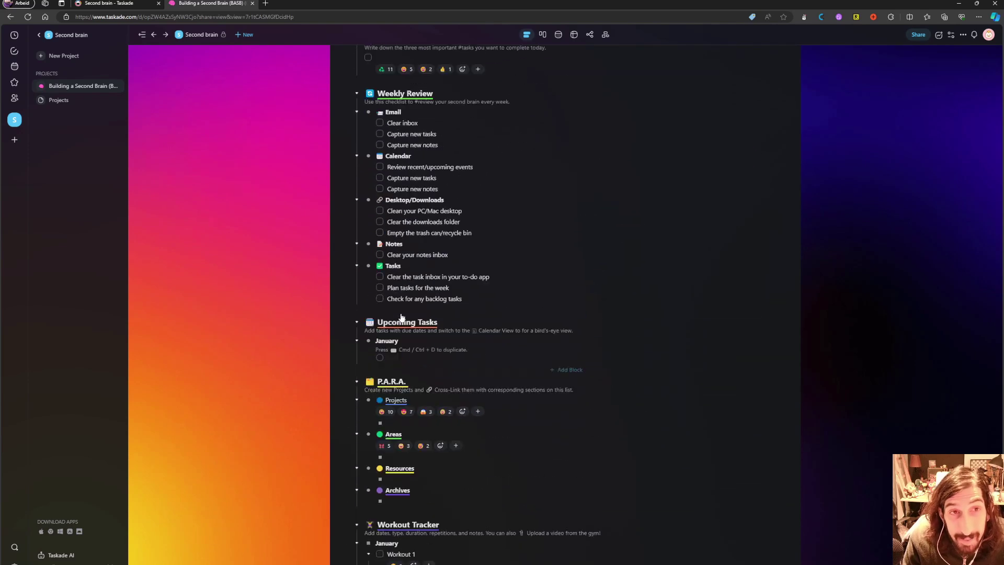
{"action": "scroll", "coordinate": [401, 317], "scroll_direction": "up", "scroll_amount": 3}
{"action": "scroll", "coordinate": [403, 367], "scroll_direction": "down", "scroll_amount": 2}
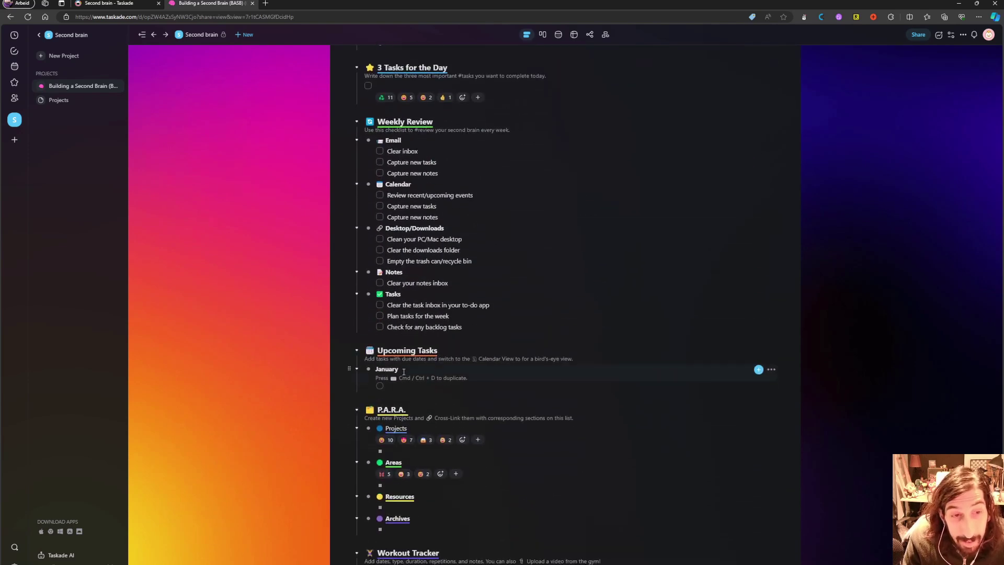
{"action": "scroll", "coordinate": [404, 371], "scroll_direction": "down", "scroll_amount": 2}
- Type a note in the empty item under Projects, add a second line, then clear its text
{"action": "left_click", "coordinate": [438, 367]}
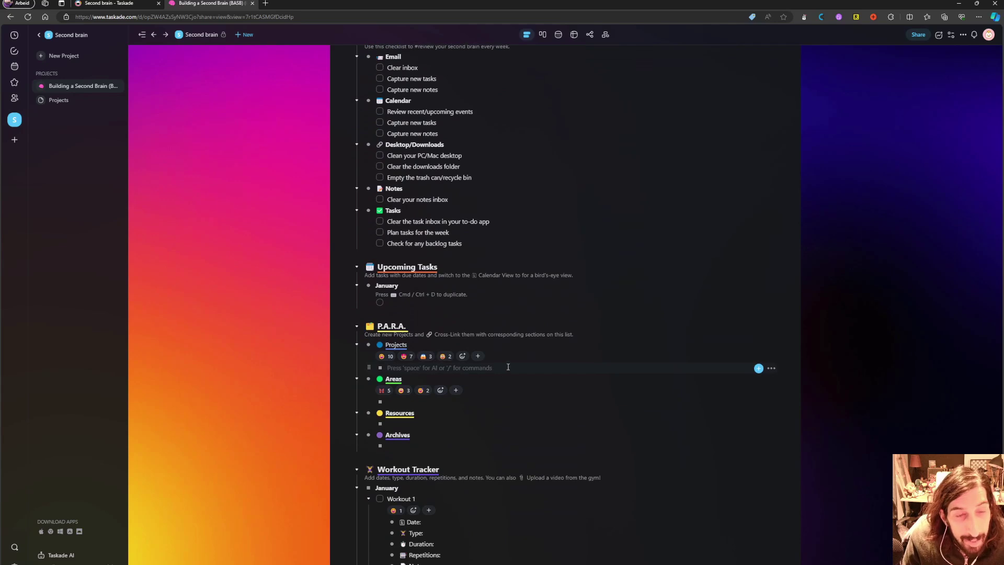
{"action": "type", "text": "efhfejbfewj"}
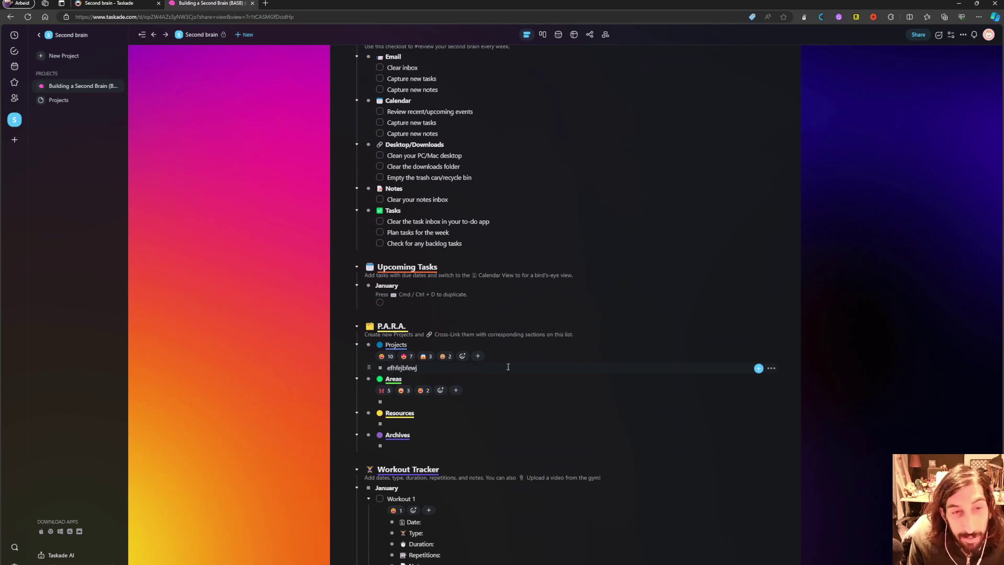
{"action": "key", "text": "Return"}
{"action": "type", "text": "hrjfbrebejr"}
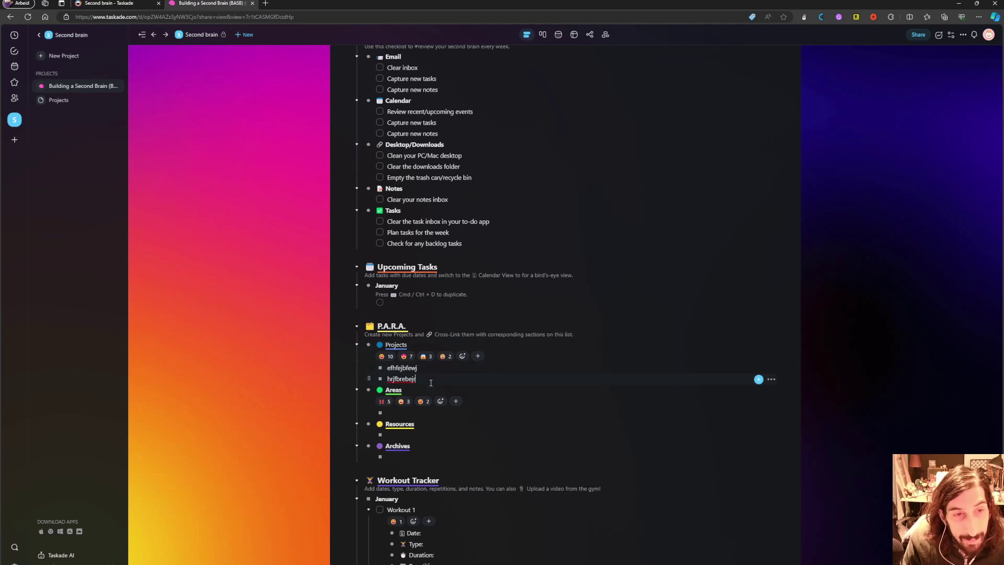
{"action": "double_click", "coordinate": [426, 376]}
{"action": "key", "text": "BackSpace"}
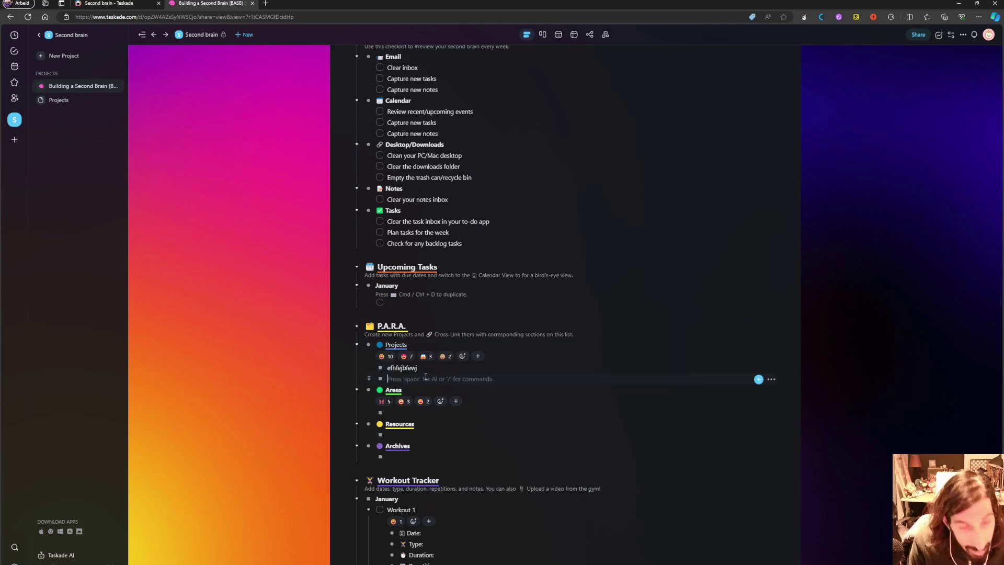
- Try the / command and @ mention menus, then return to the Second brain folder list
{"action": "type", "text": "/"}
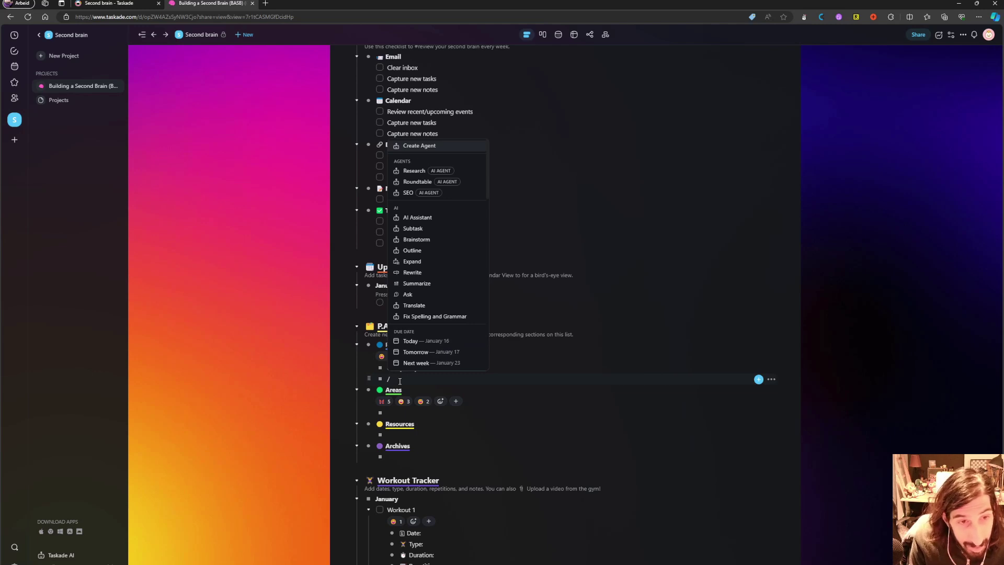
{"action": "key", "text": "BackSpace"}
{"action": "type", "text": "@"}
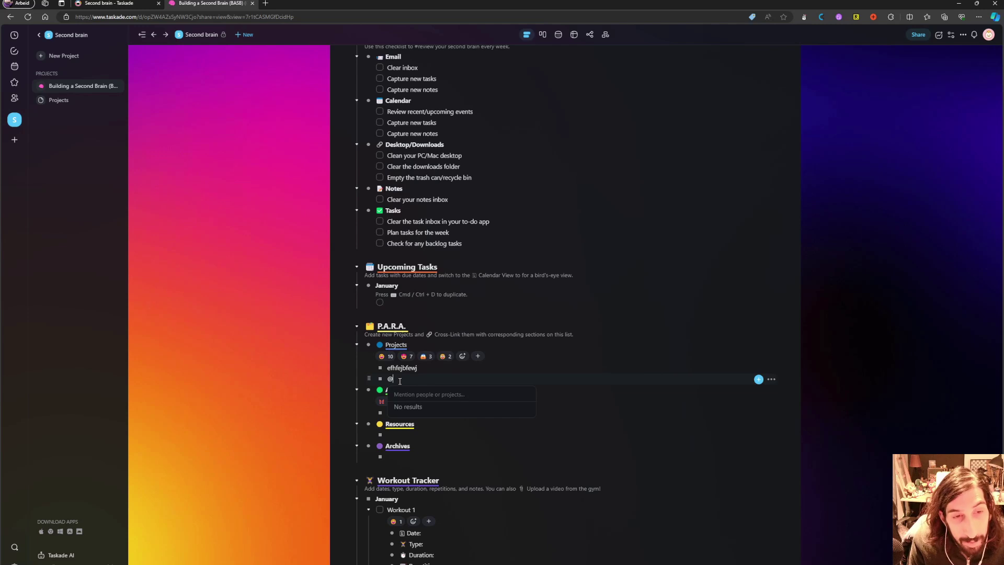
{"action": "key", "text": "BackSpace"}
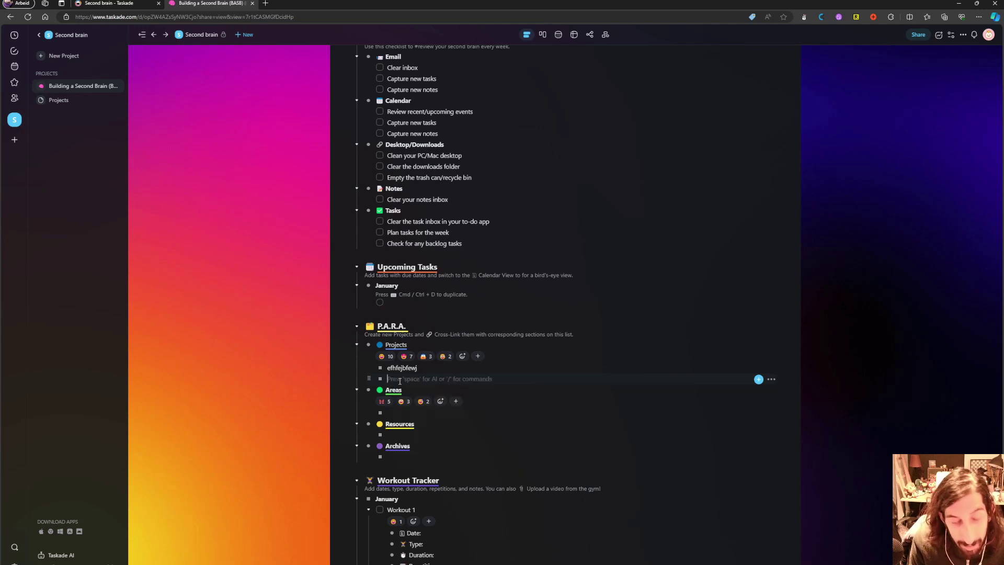
{"action": "type", "text": "@"}
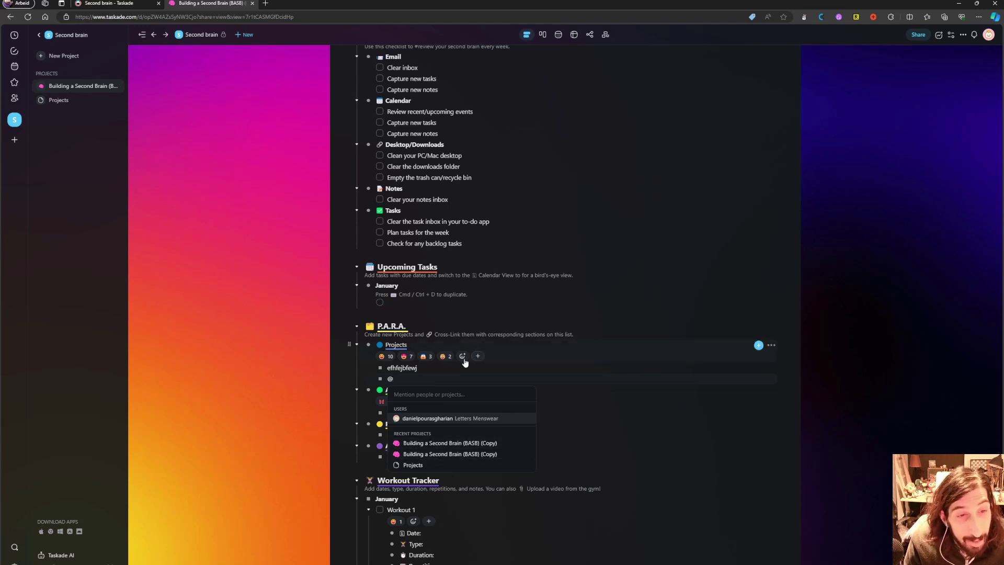
{"action": "key", "text": "BackSpace"}
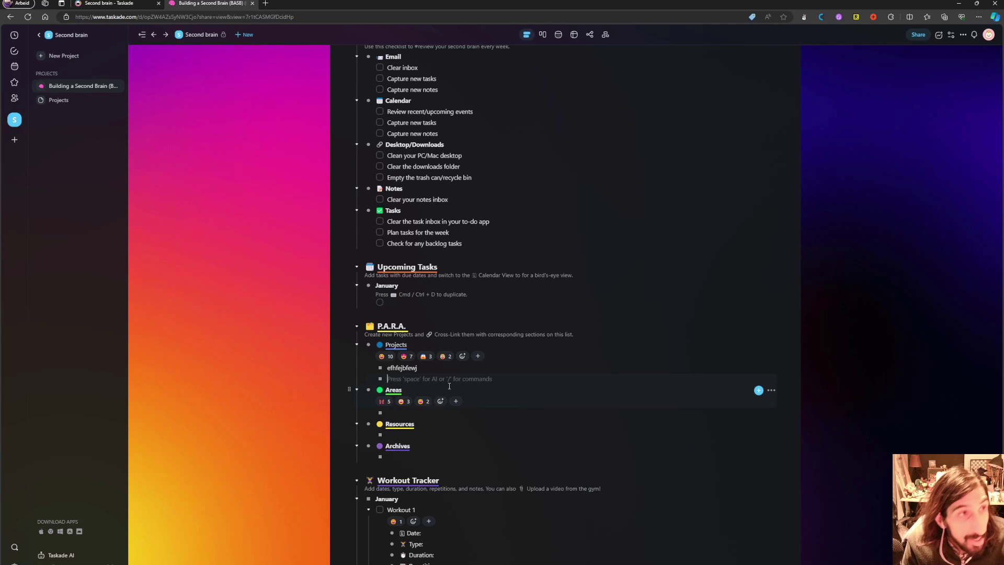
{"action": "left_click", "coordinate": [39, 35]}
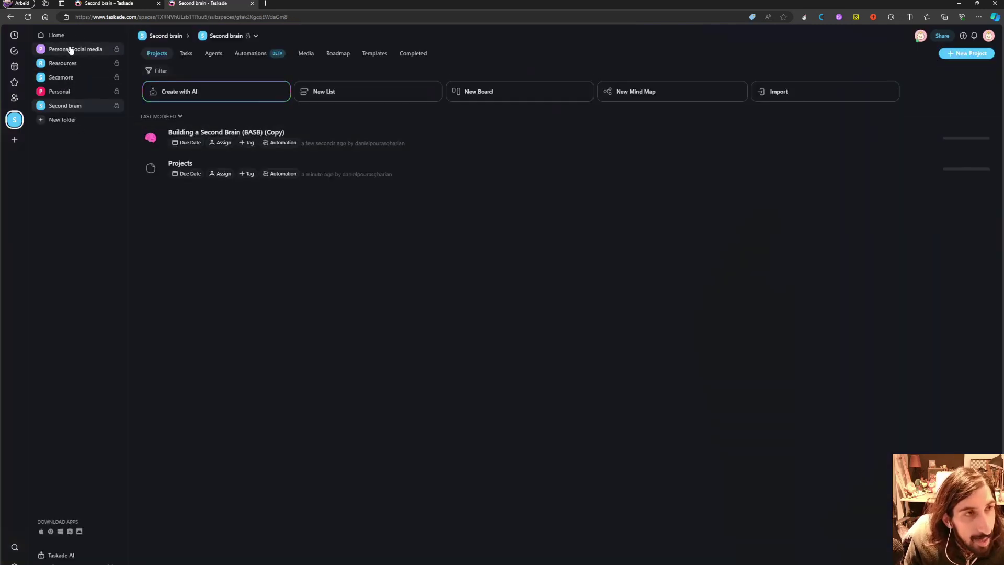
- Open the Sponsored video project in Personal Social media and show it as a list
{"action": "left_click", "coordinate": [70, 48]}
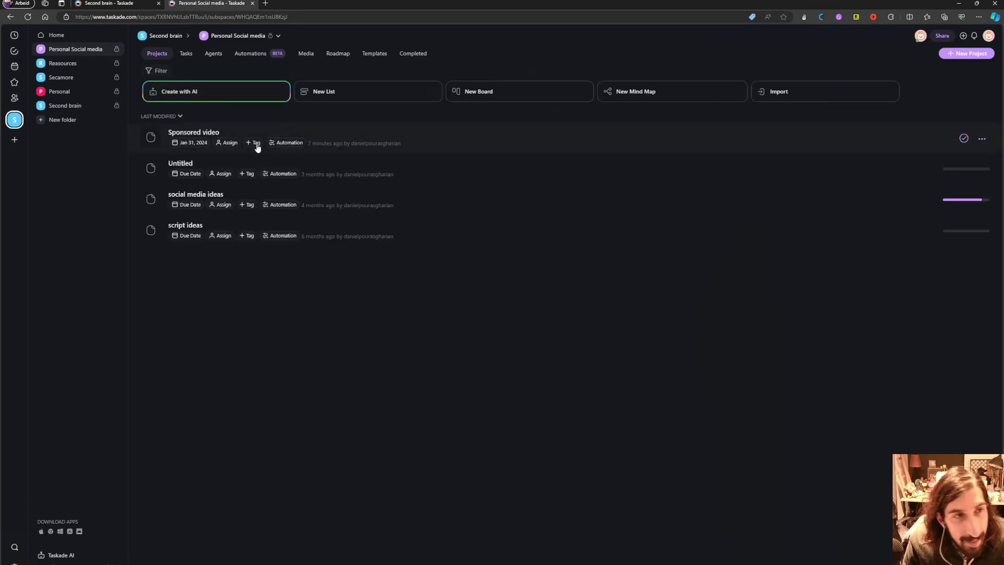
{"action": "left_click", "coordinate": [228, 131]}
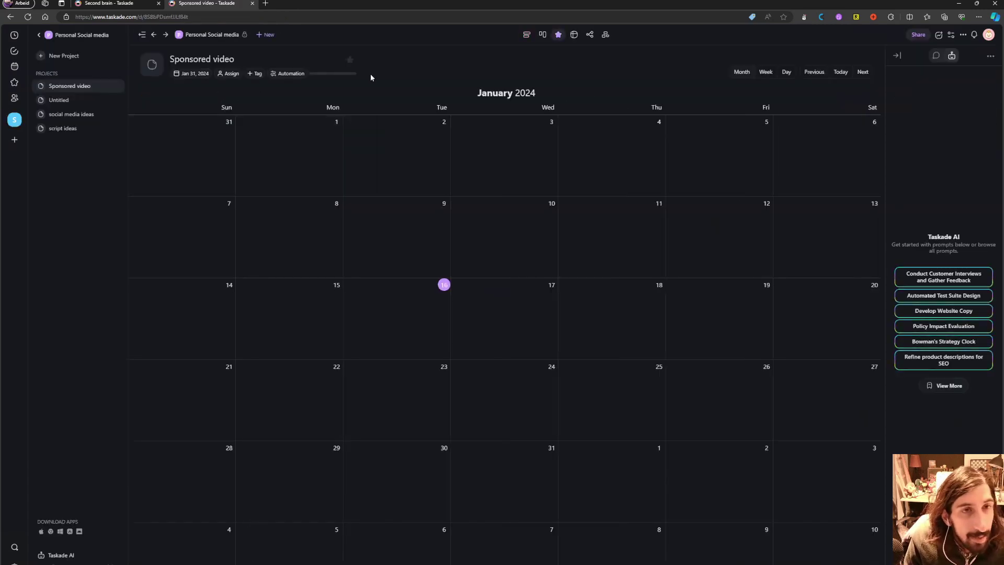
{"action": "left_click", "coordinate": [526, 34]}
- Give film video a Tomorrow (Jan 17) and Edit video a Next week (Jan 23) due date, then switch views
{"action": "left_click", "coordinate": [371, 116]}
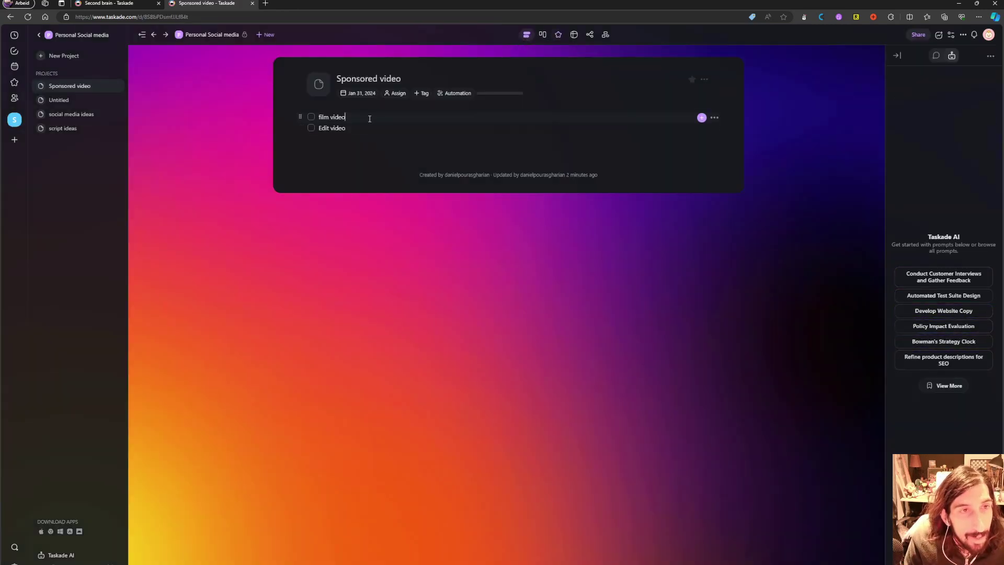
{"action": "type", "text": "/"}
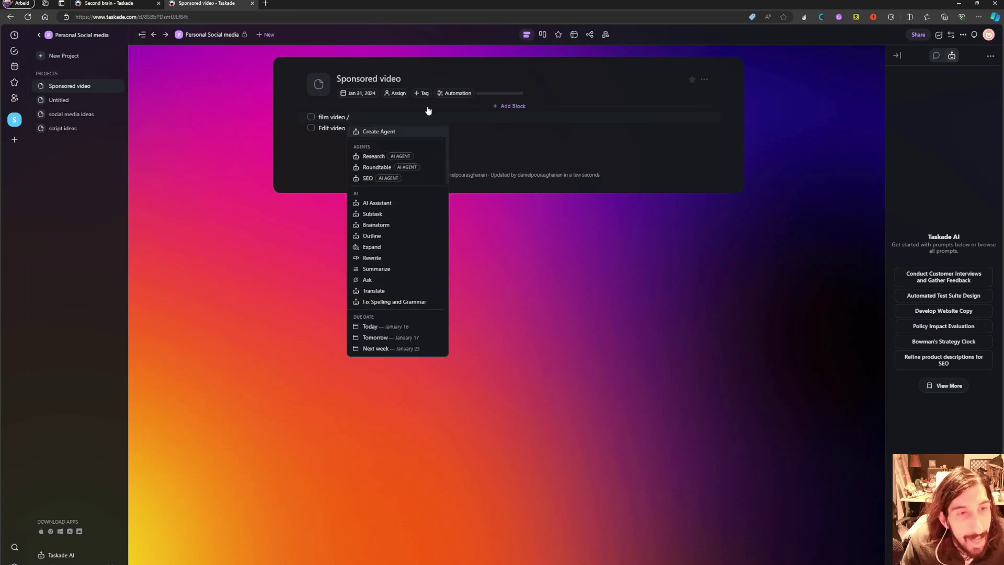
{"action": "left_click", "coordinate": [402, 337]}
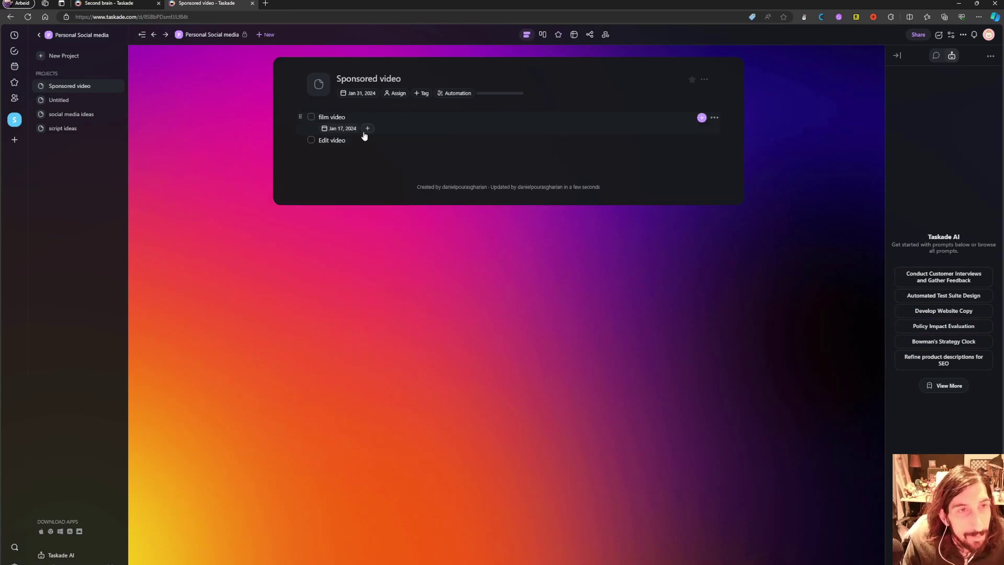
{"action": "left_click", "coordinate": [364, 140]}
{"action": "type", "text": "/"}
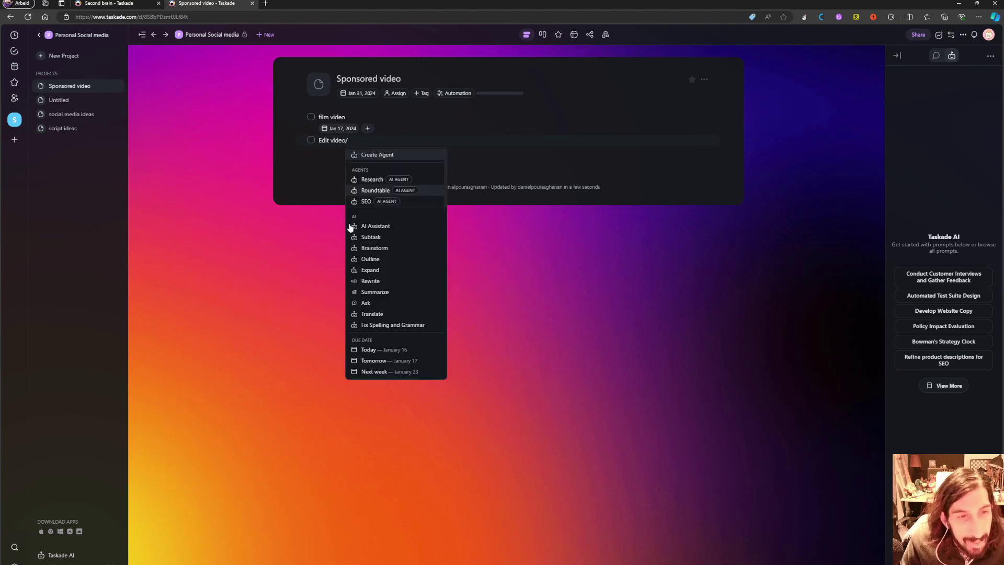
{"action": "left_click", "coordinate": [390, 377]}
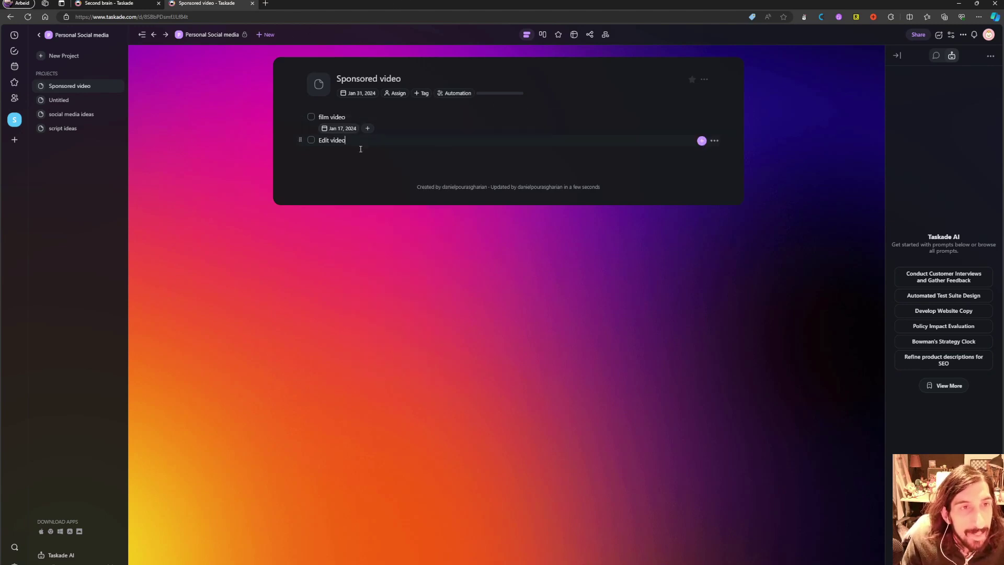
{"action": "type", "text": "/"}
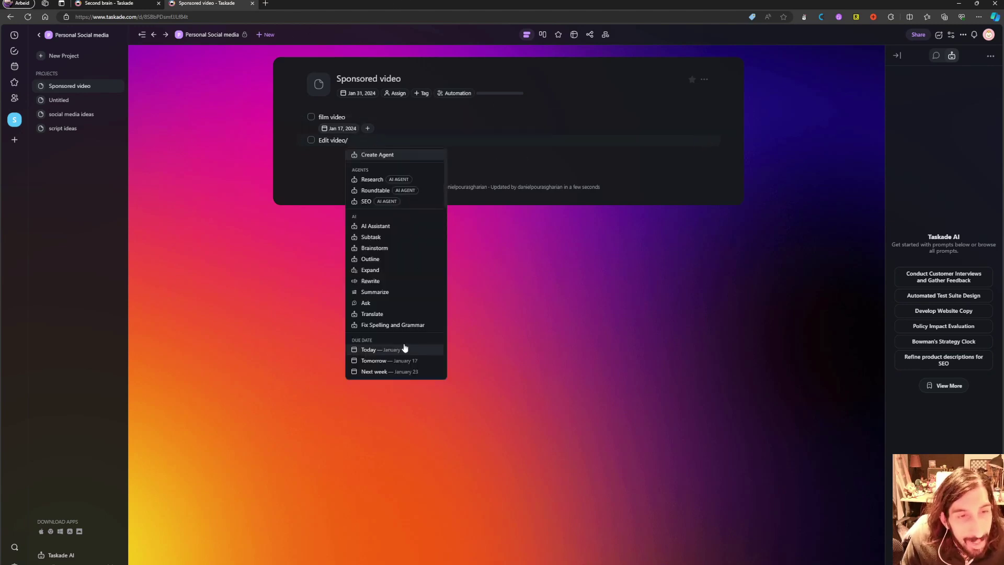
{"action": "left_click", "coordinate": [414, 370]}
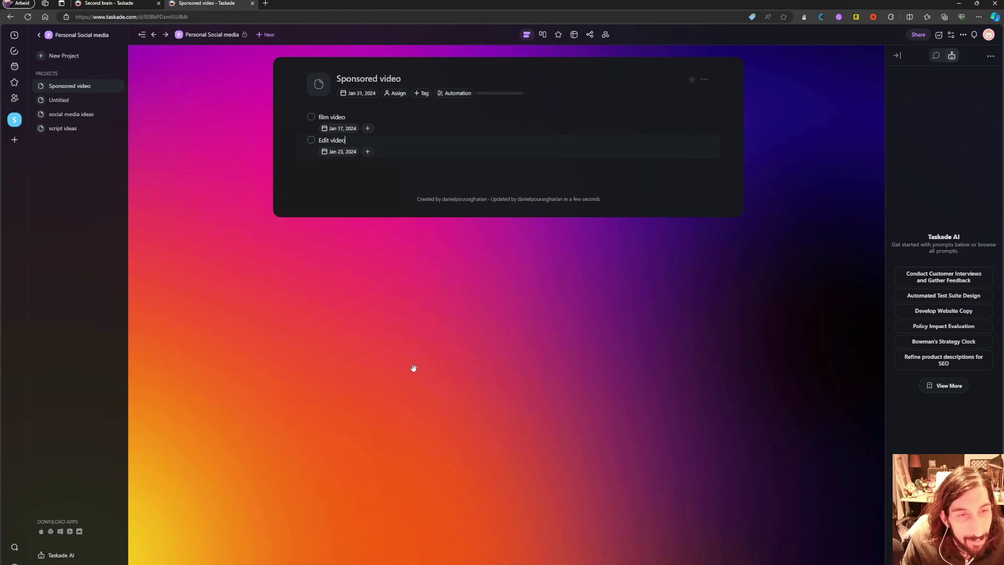
{"action": "left_click", "coordinate": [574, 34]}
{"action": "left_click", "coordinate": [558, 34]}
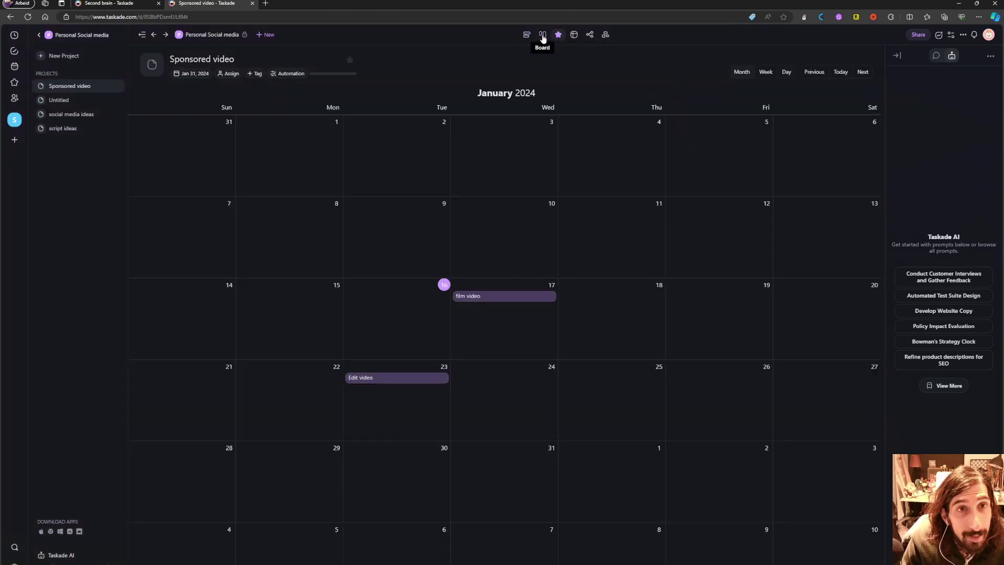